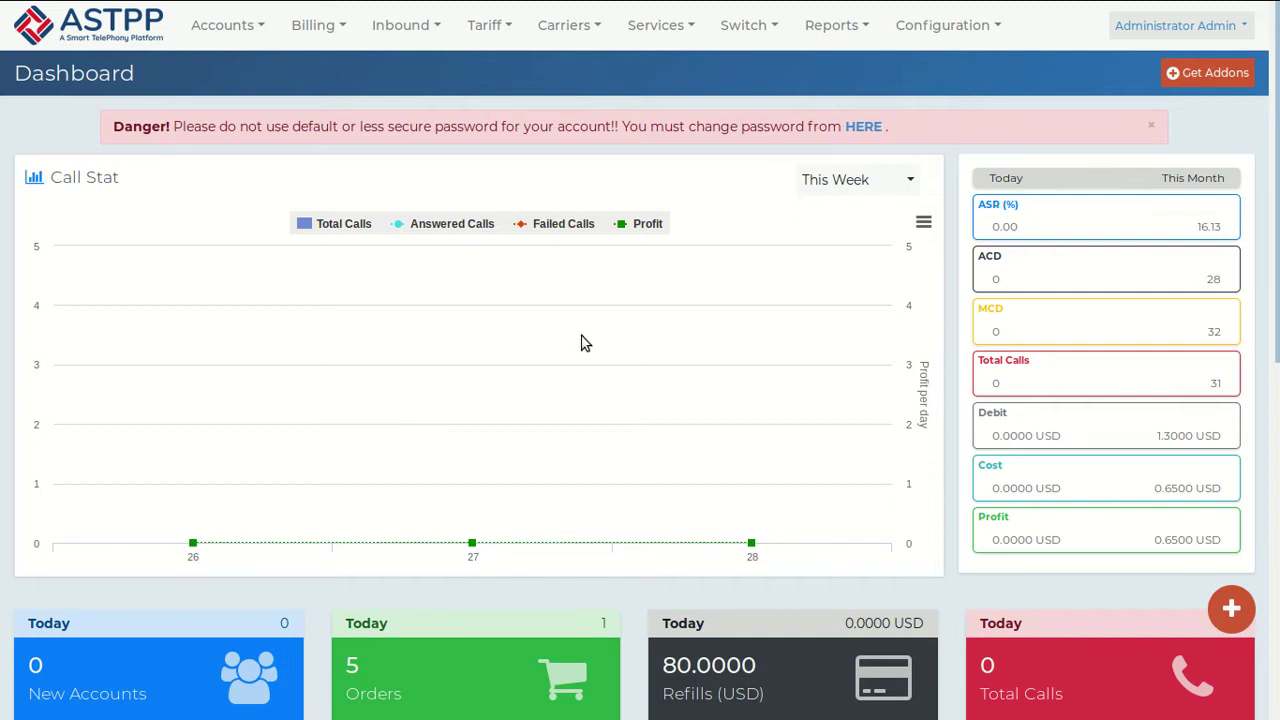
Step: Open the payment methods settings in the system configuration
click(943, 33)
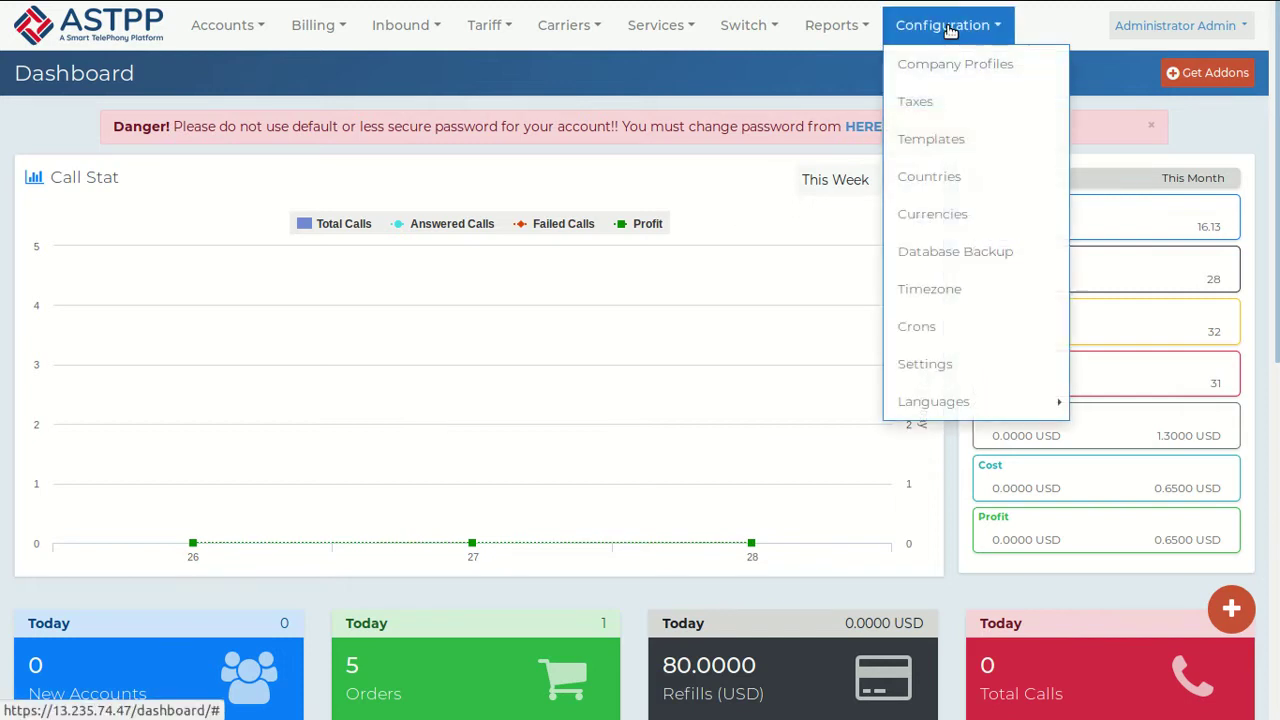
click(922, 367)
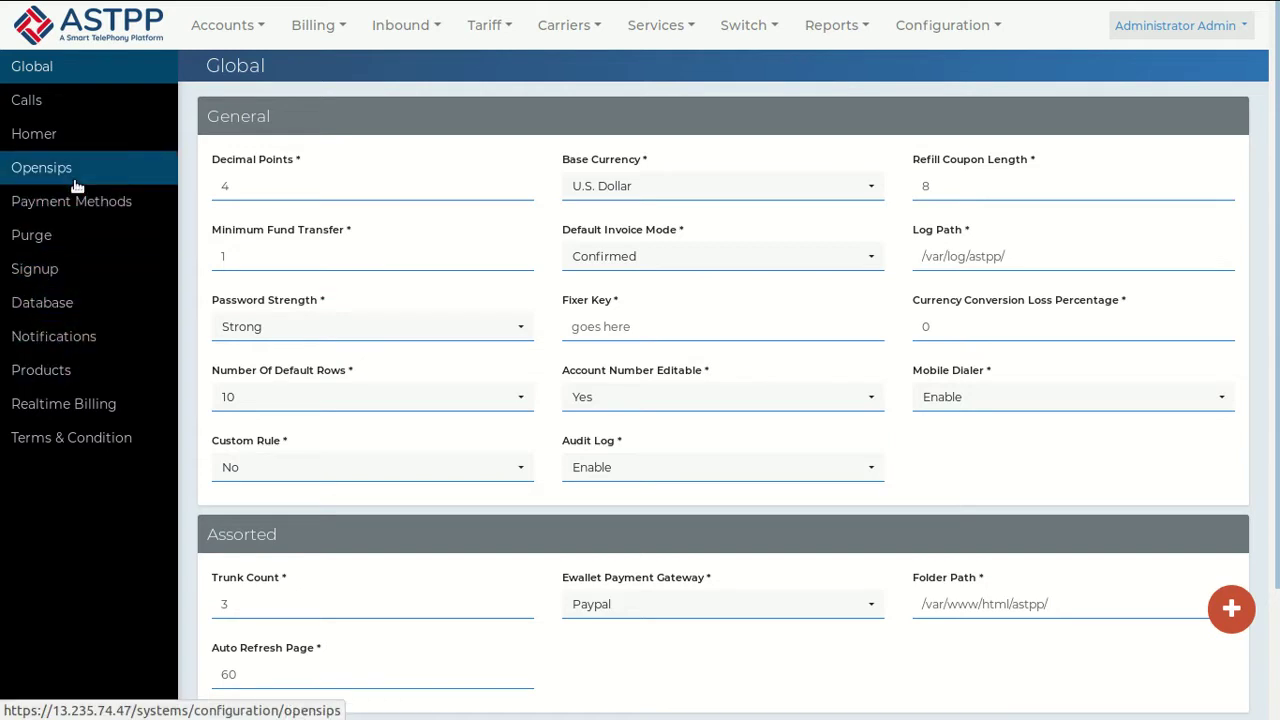
click(76, 206)
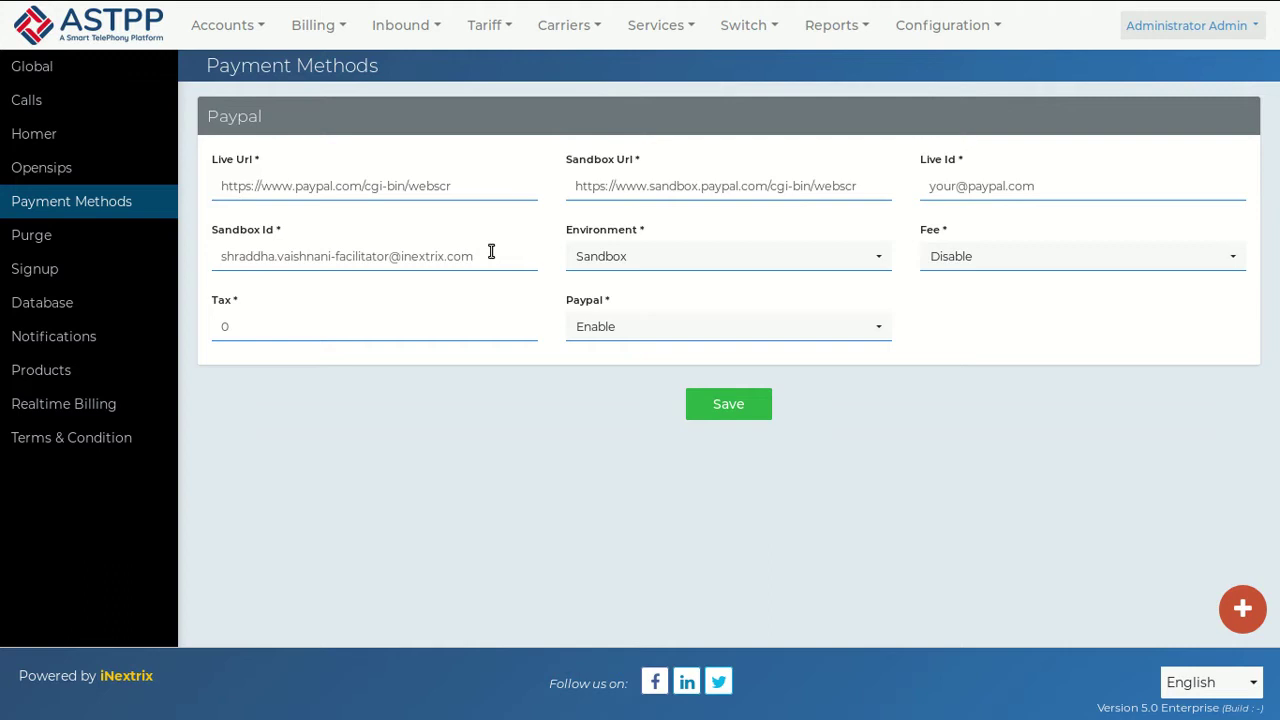
Step: Examine the available choices for the PayPal Environment, Fee and Paypal settings without changing them
click(645, 258)
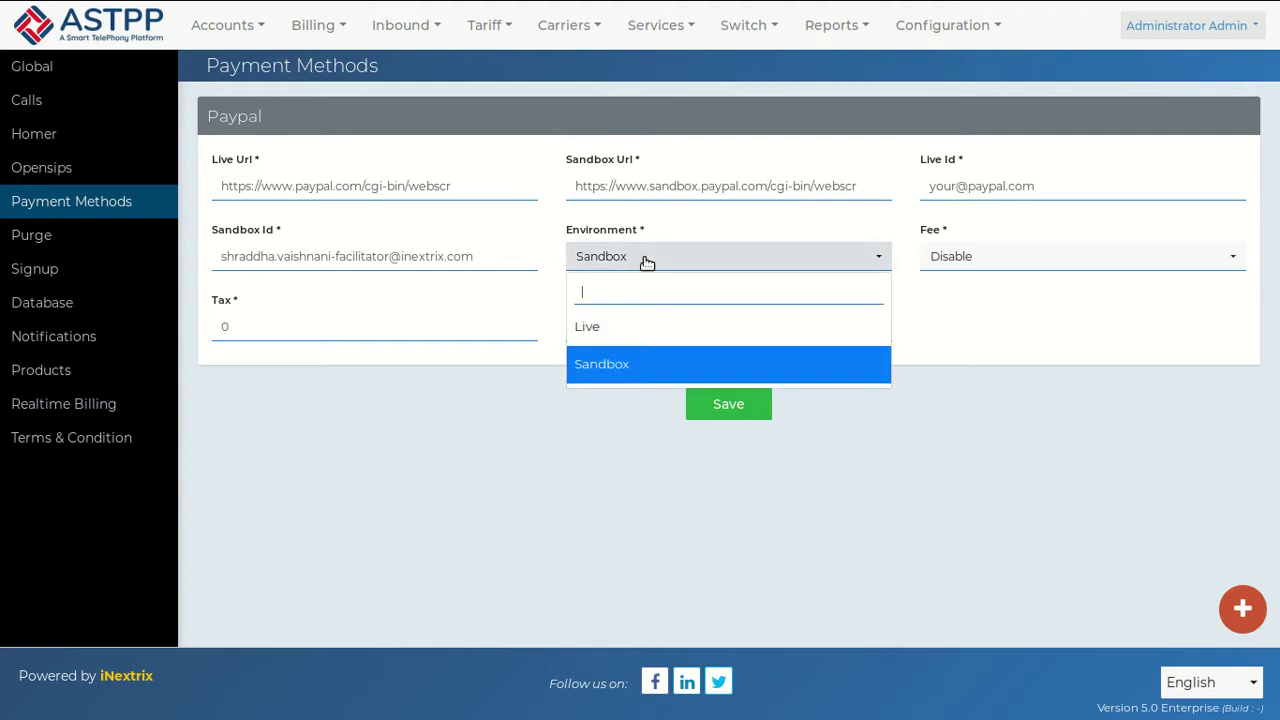
click(597, 521)
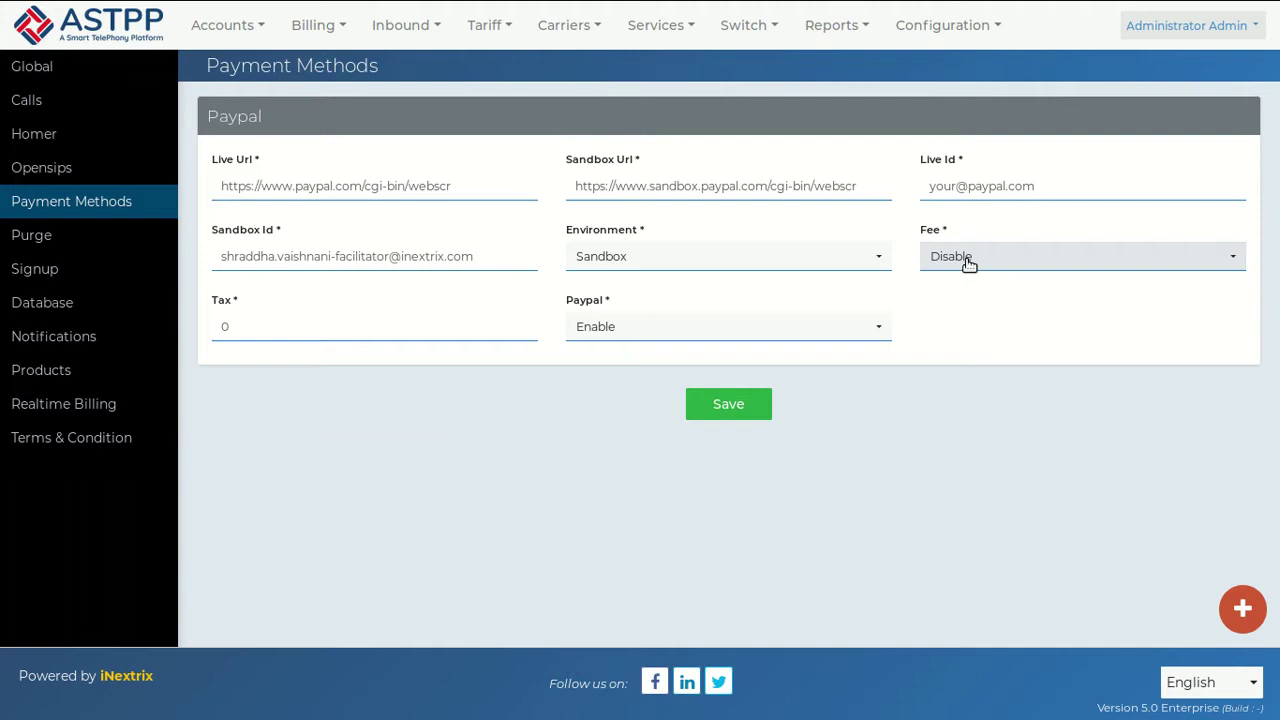
mouse_move(652, 35)
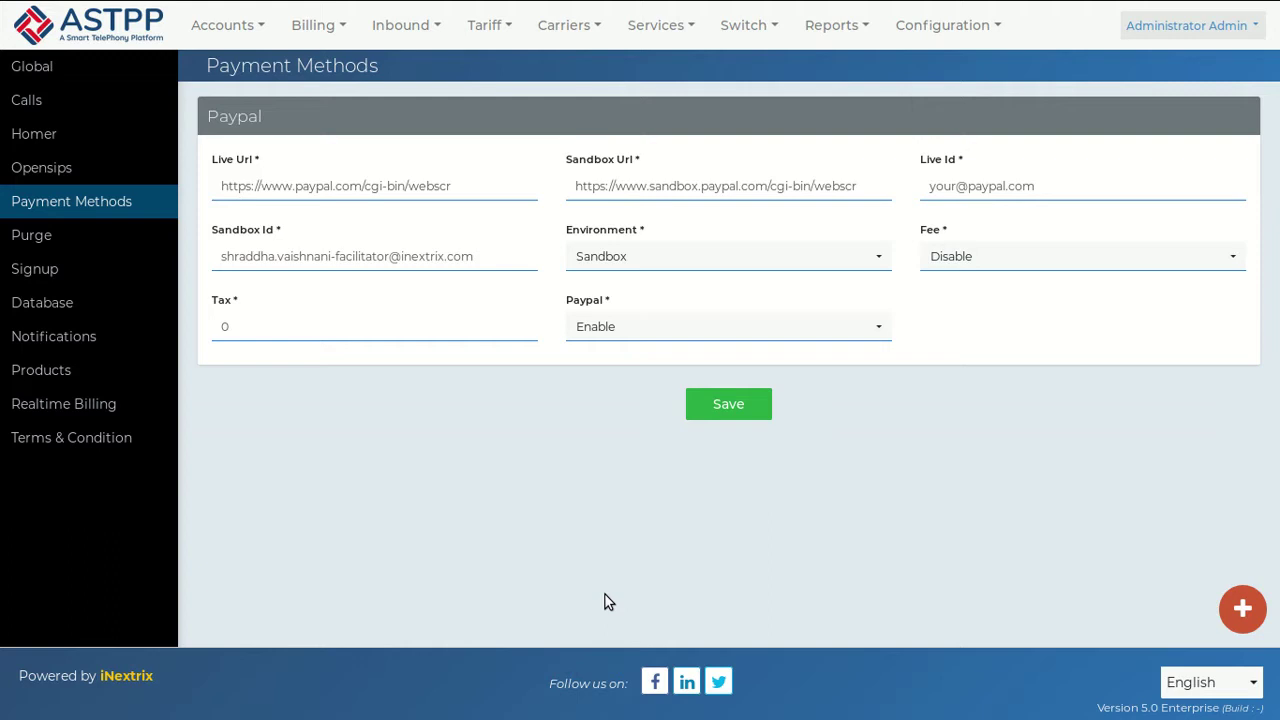
click(987, 274)
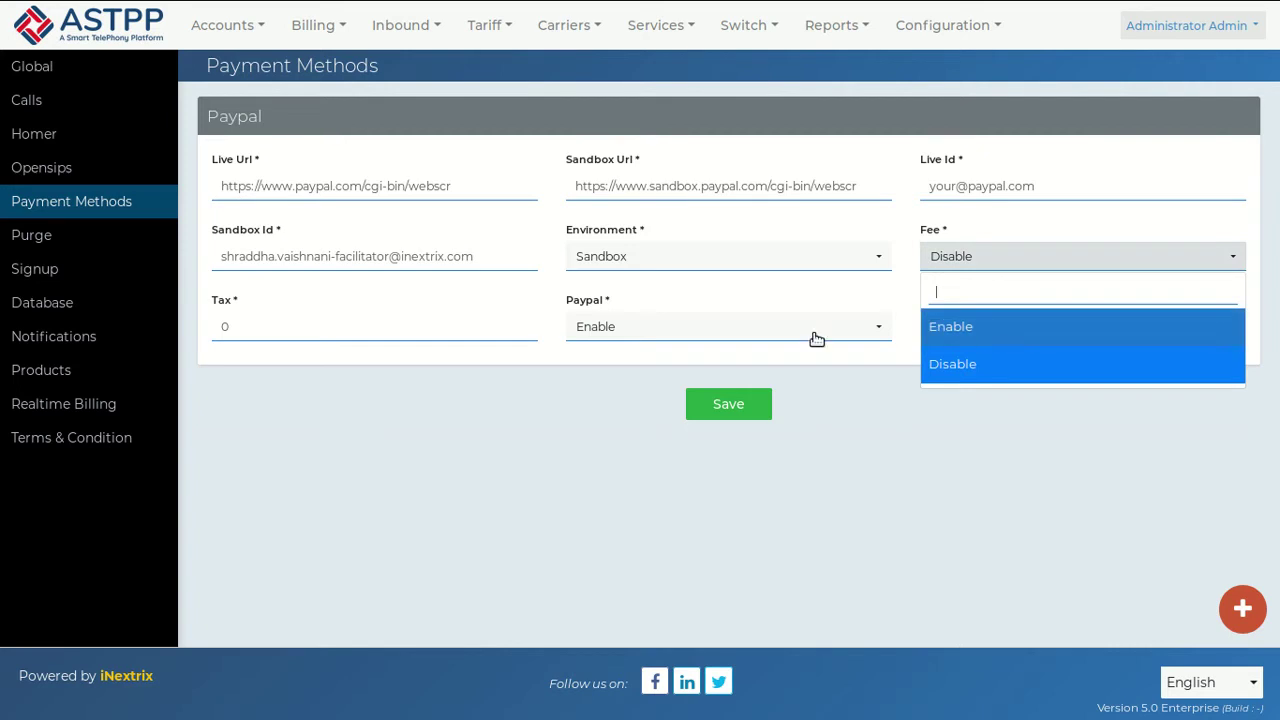
click(414, 375)
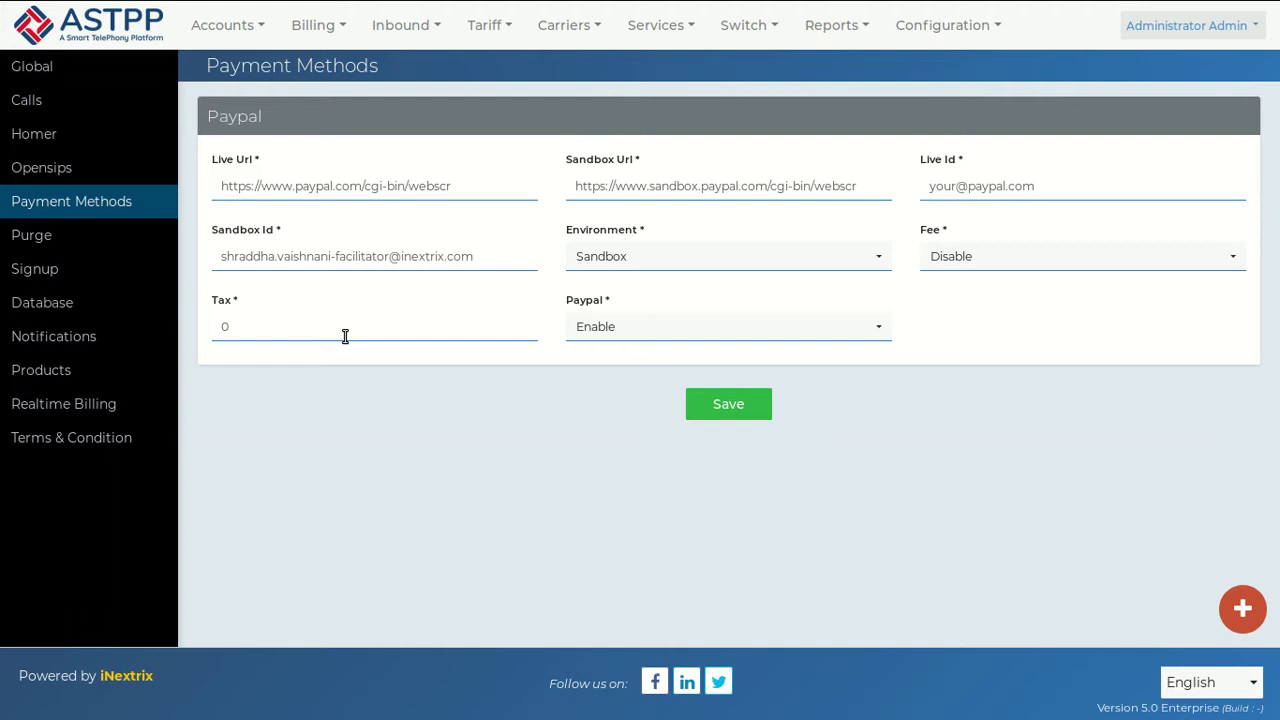
click(596, 326)
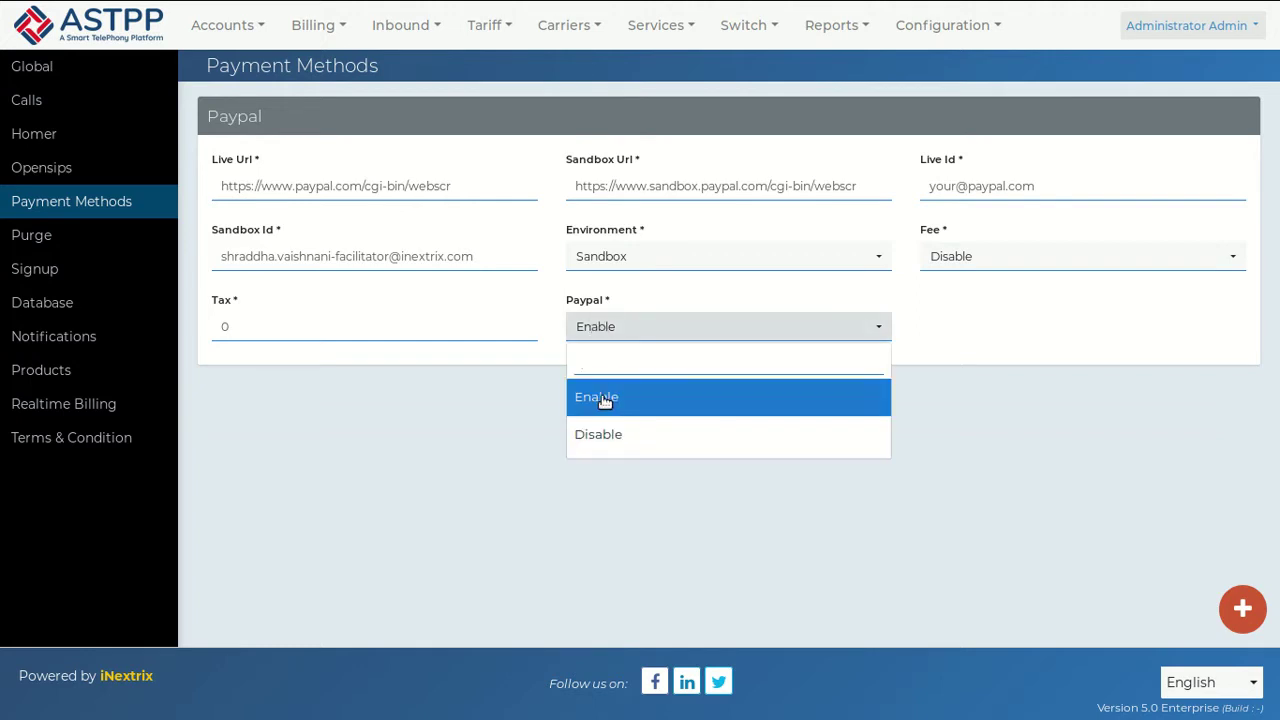
click(431, 431)
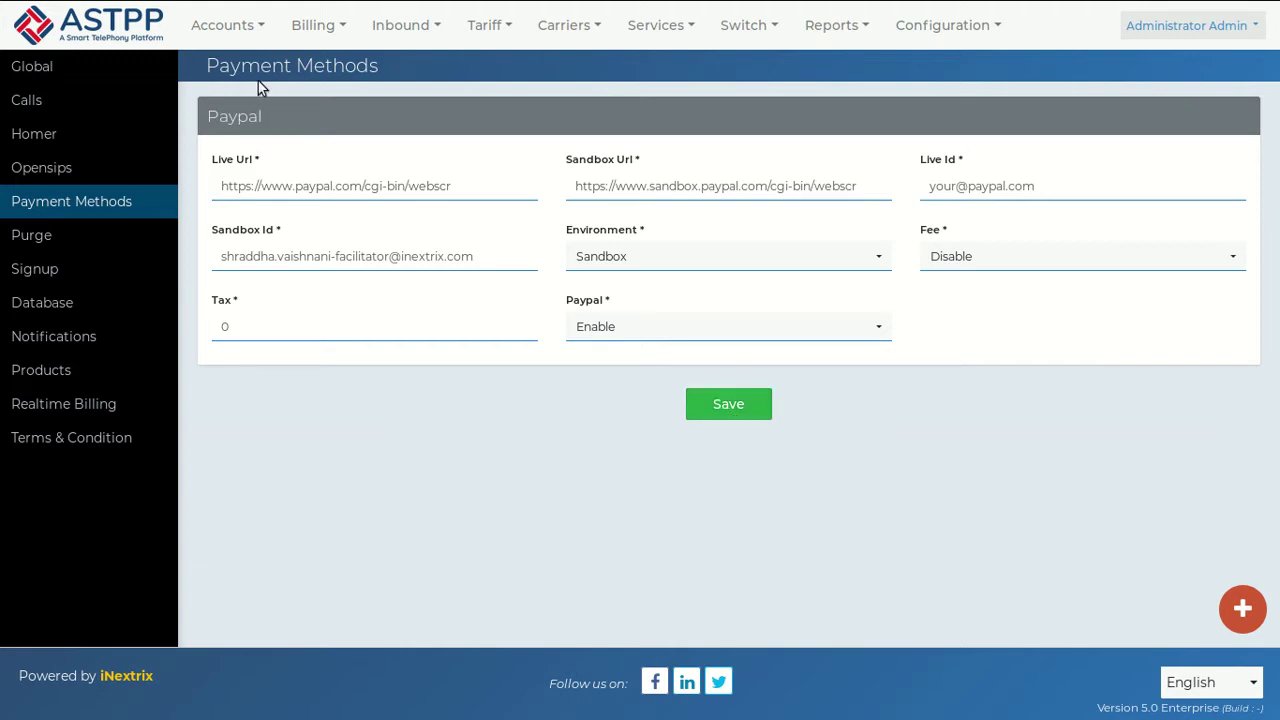
Step: Open the customer list and log in as the customer of the company balaji
click(225, 25)
mouse_move(235, 77)
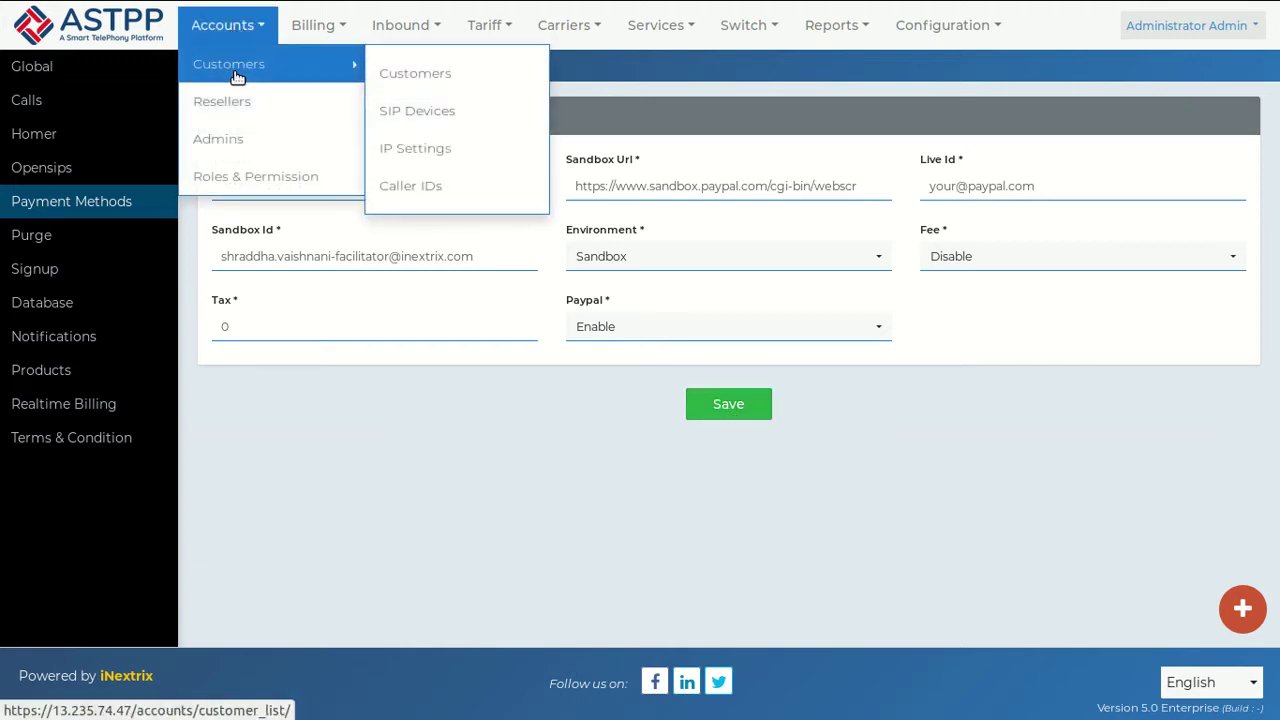
click(402, 85)
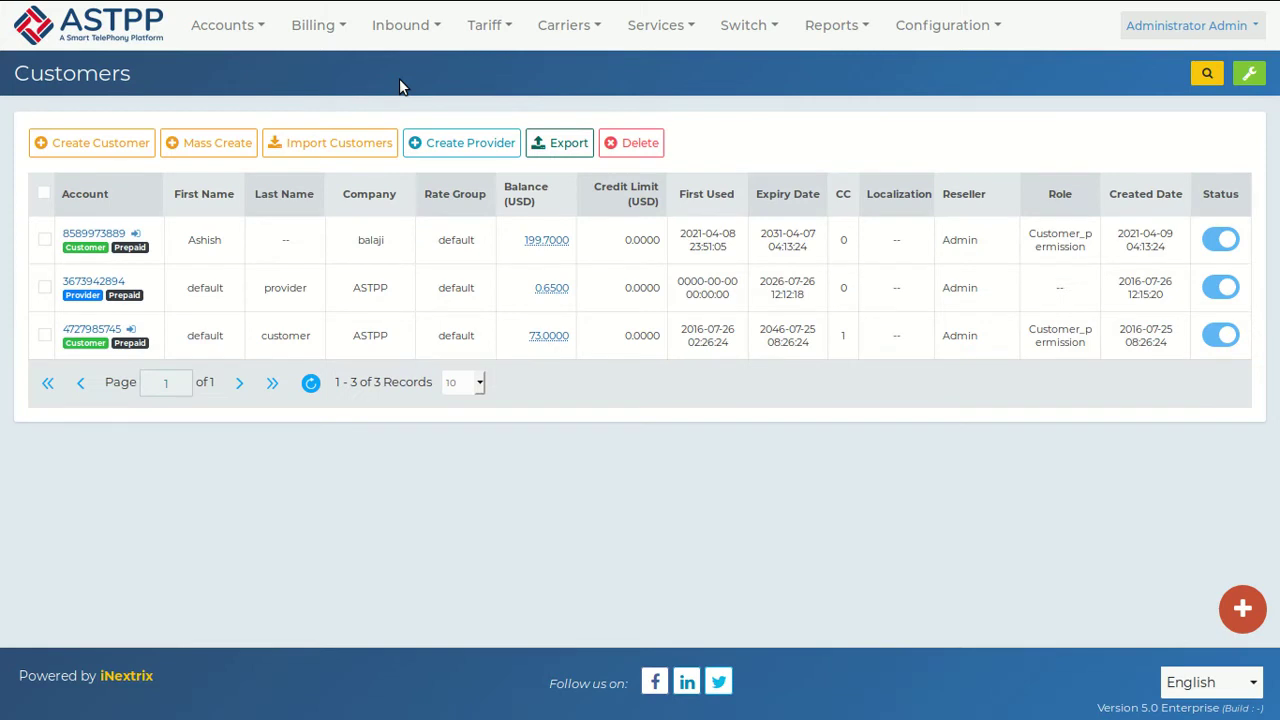
click(139, 235)
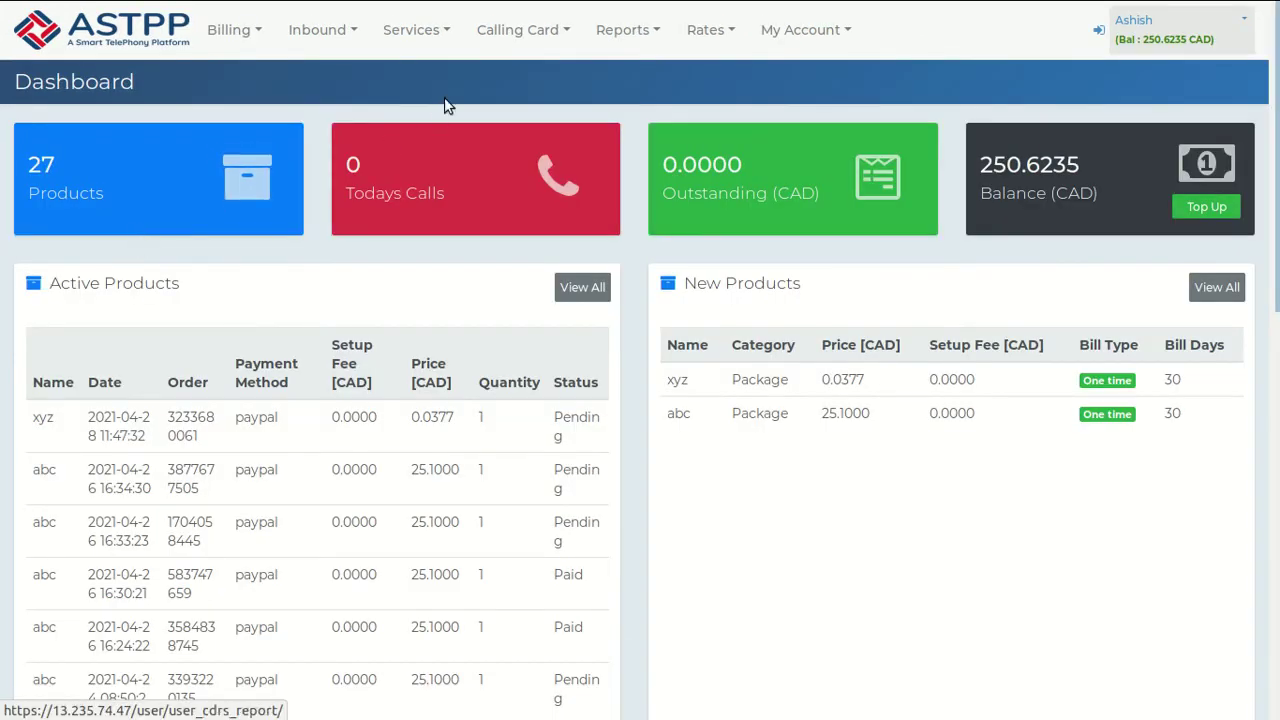
Step: Order the abc package as a new product with PayPal as the payment method and proceed to the payment
click(444, 44)
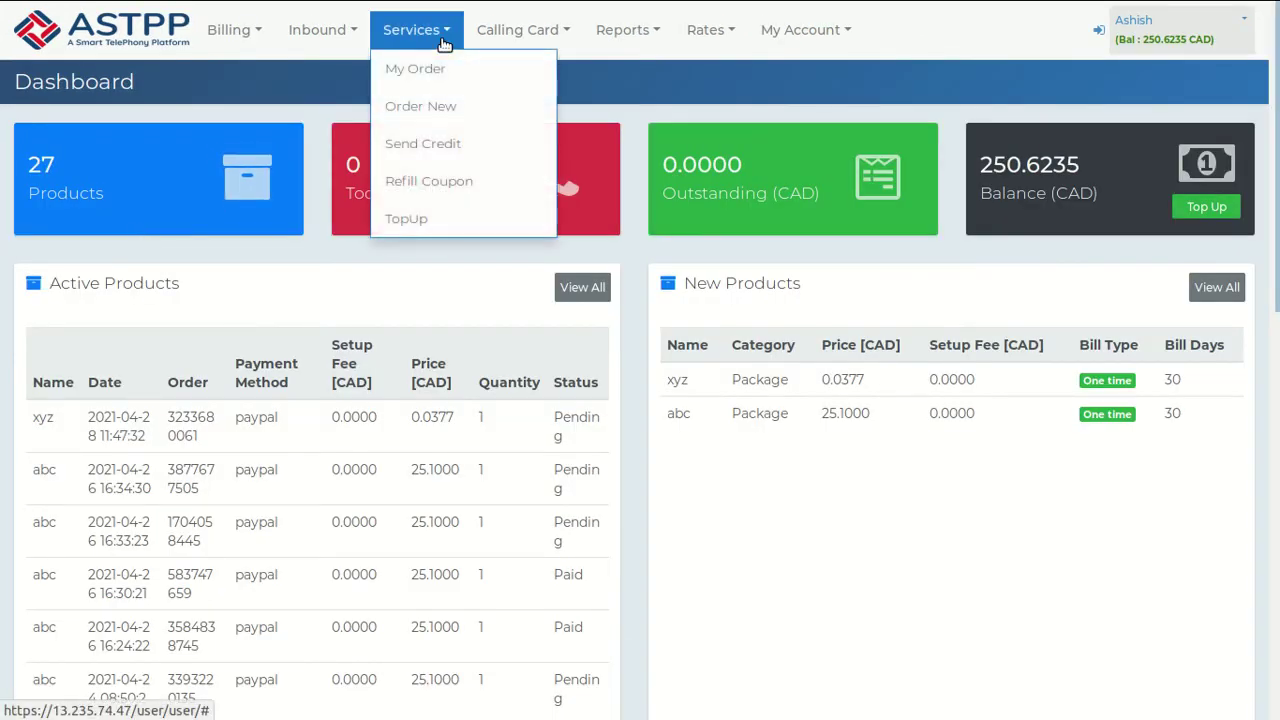
click(446, 110)
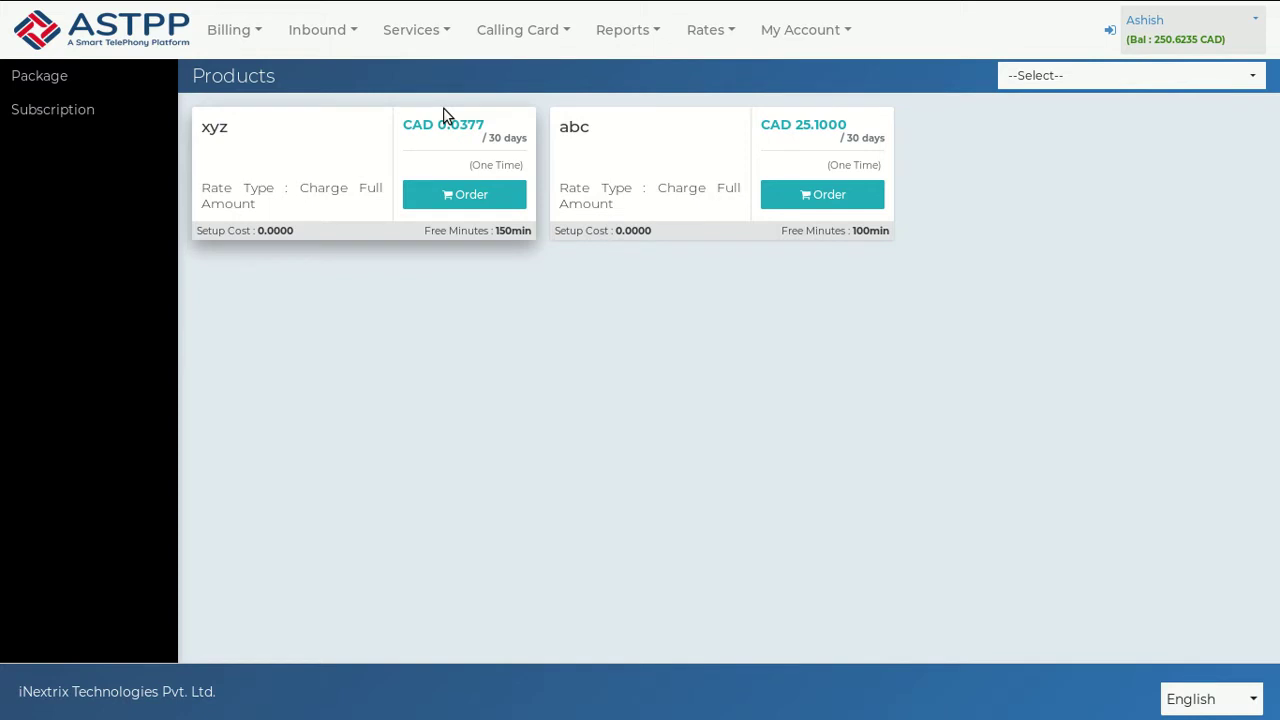
click(478, 193)
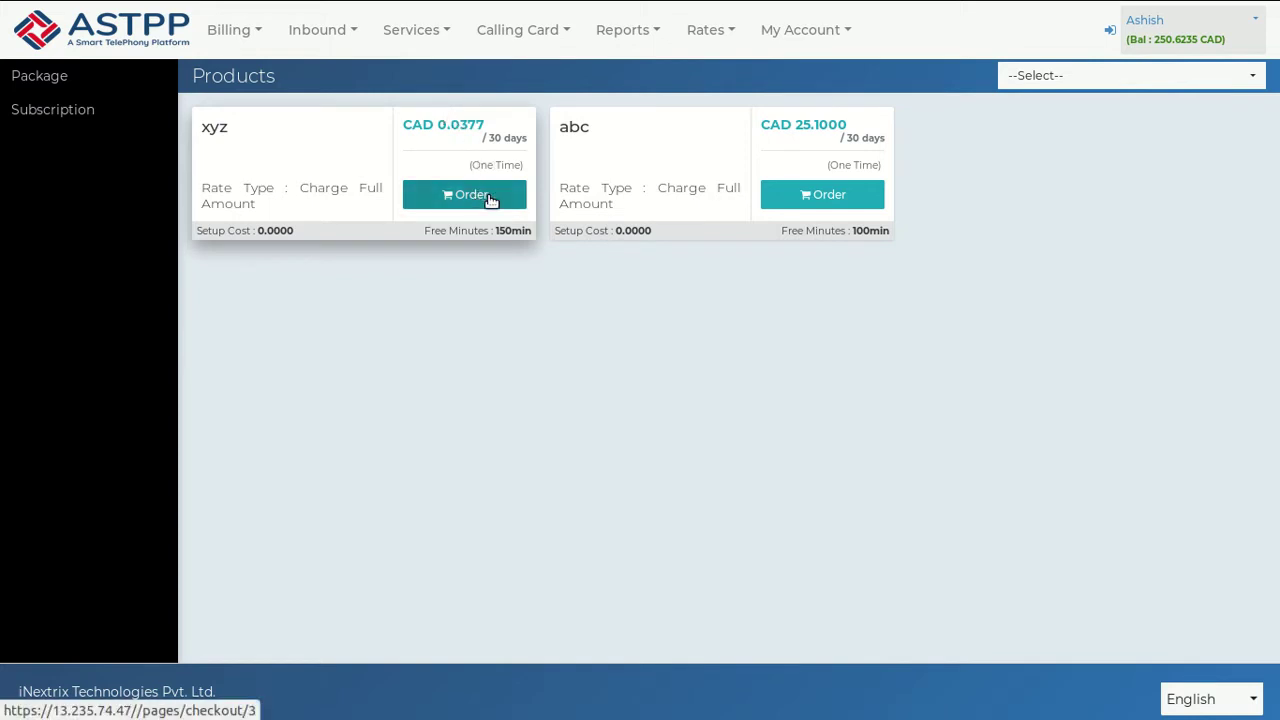
click(822, 200)
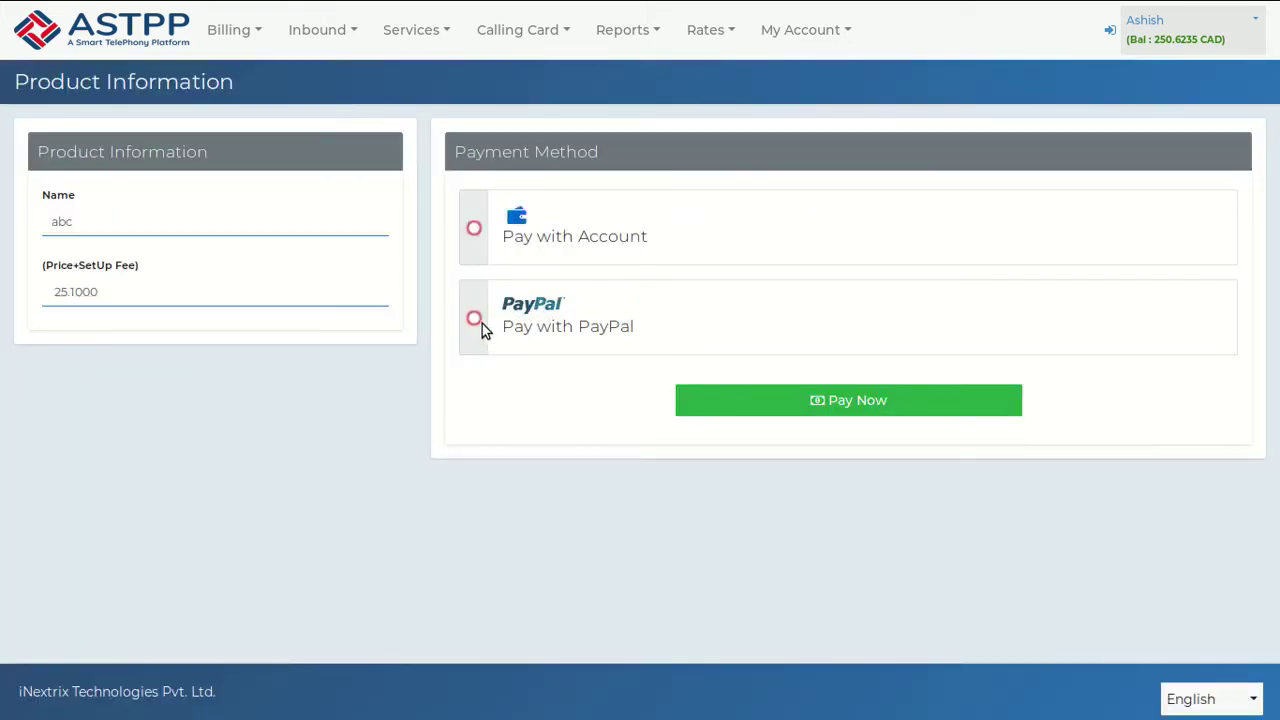
click(475, 319)
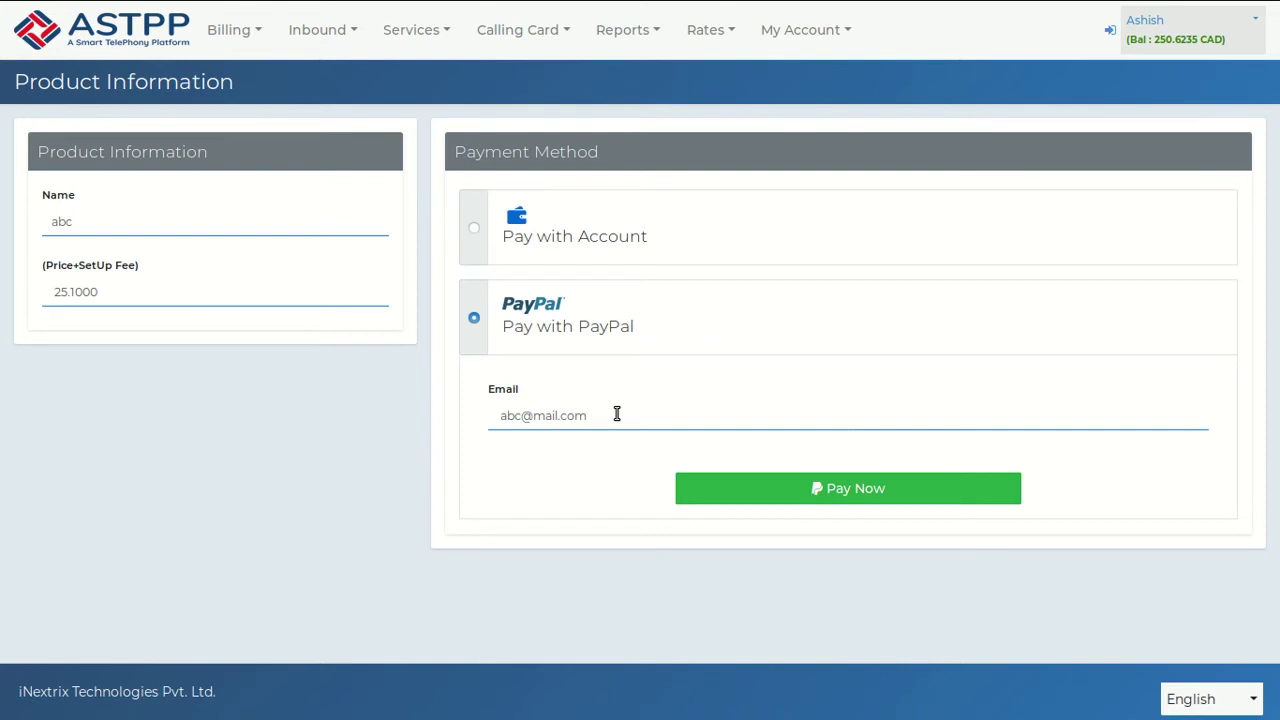
click(822, 492)
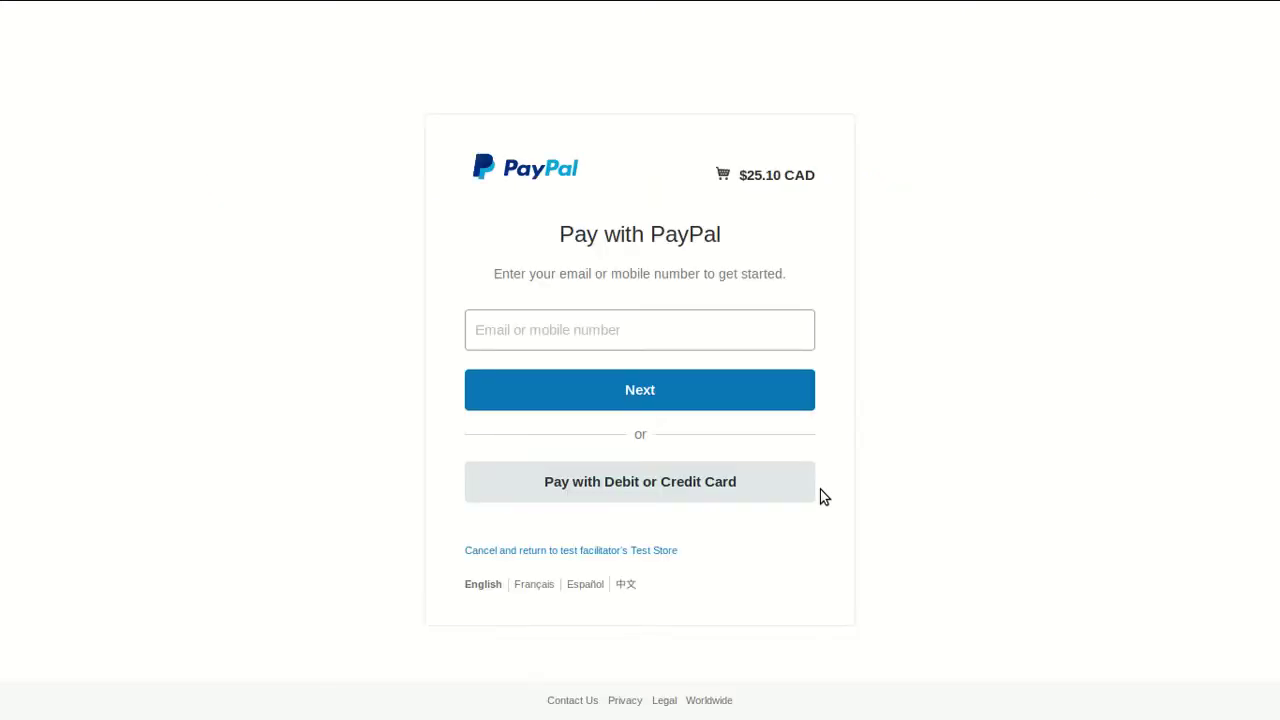
Step: Log in to PayPal with the sandbox account's e-mail and password, and decline saving the password in the browser
click(621, 340)
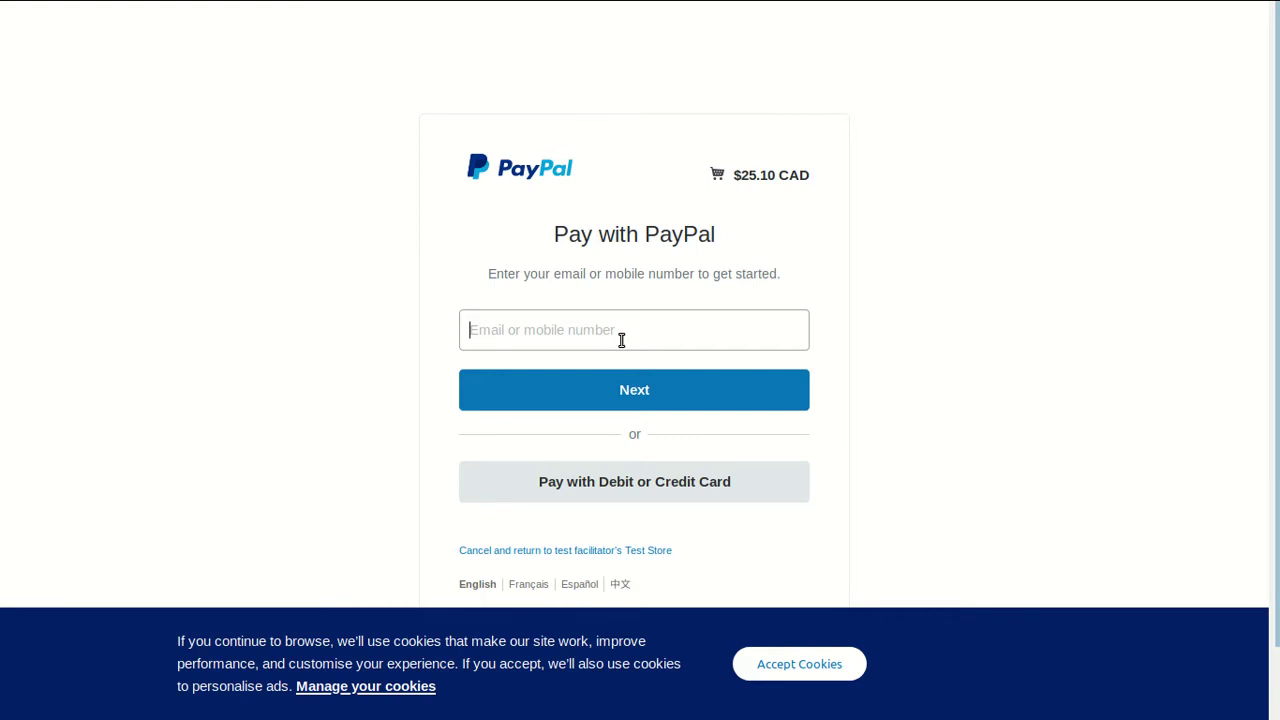
right_click(621, 340)
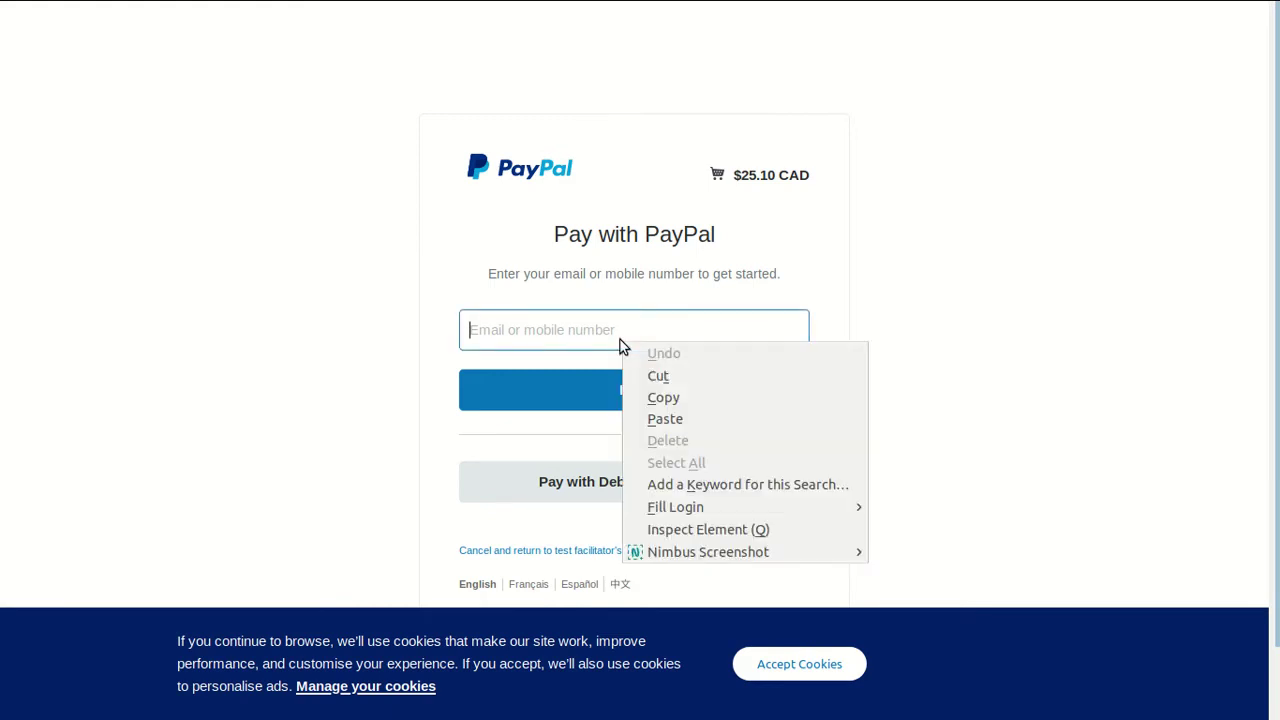
click(676, 422)
click(660, 406)
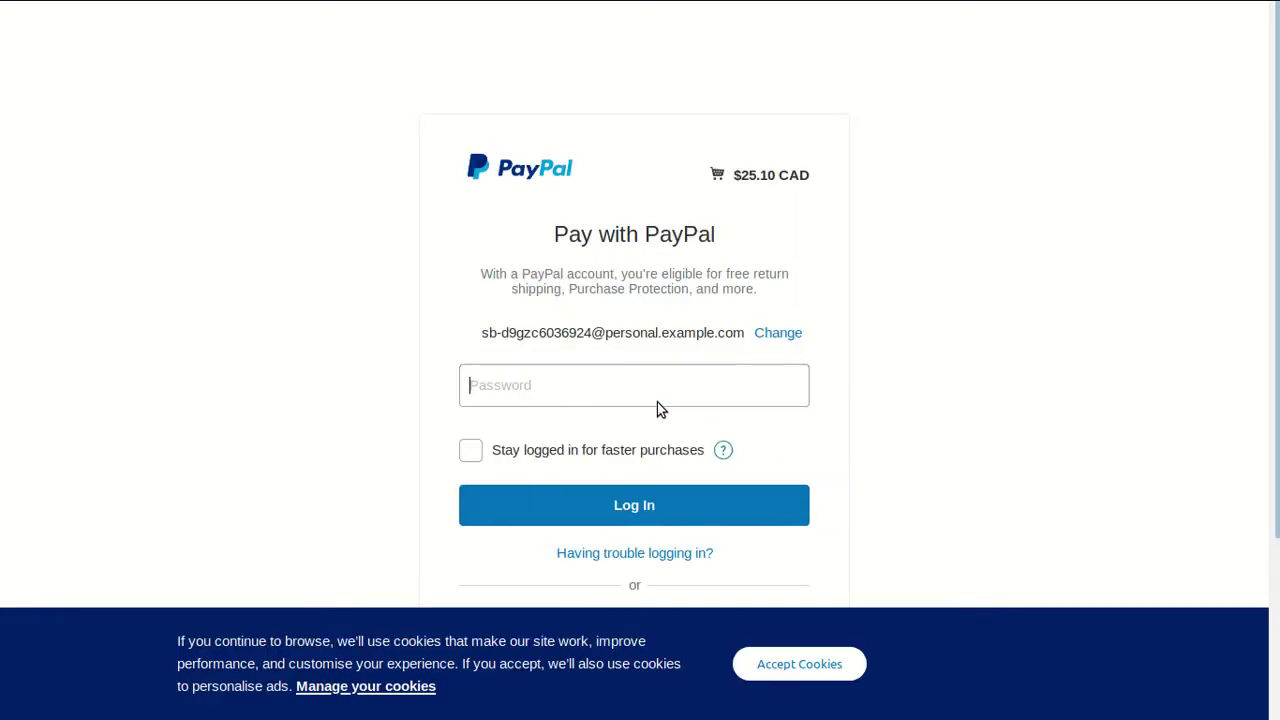
click(658, 402)
text(****)
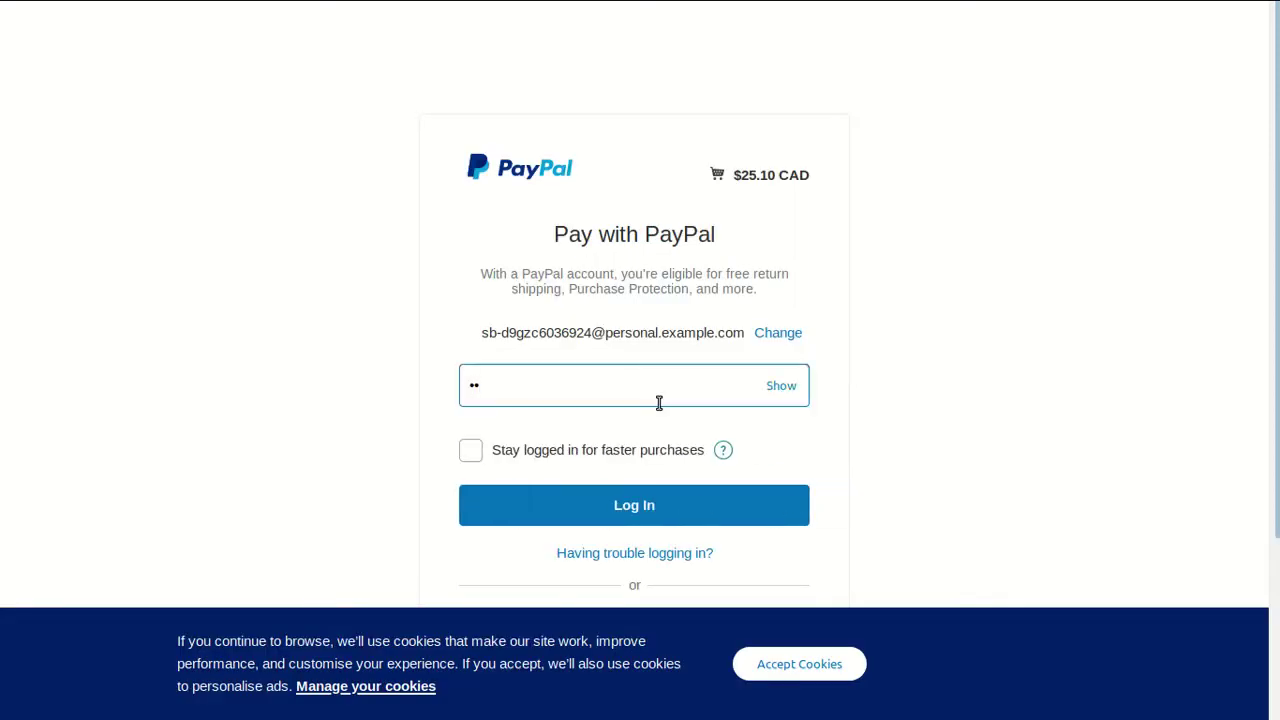
text(*******)
click(616, 520)
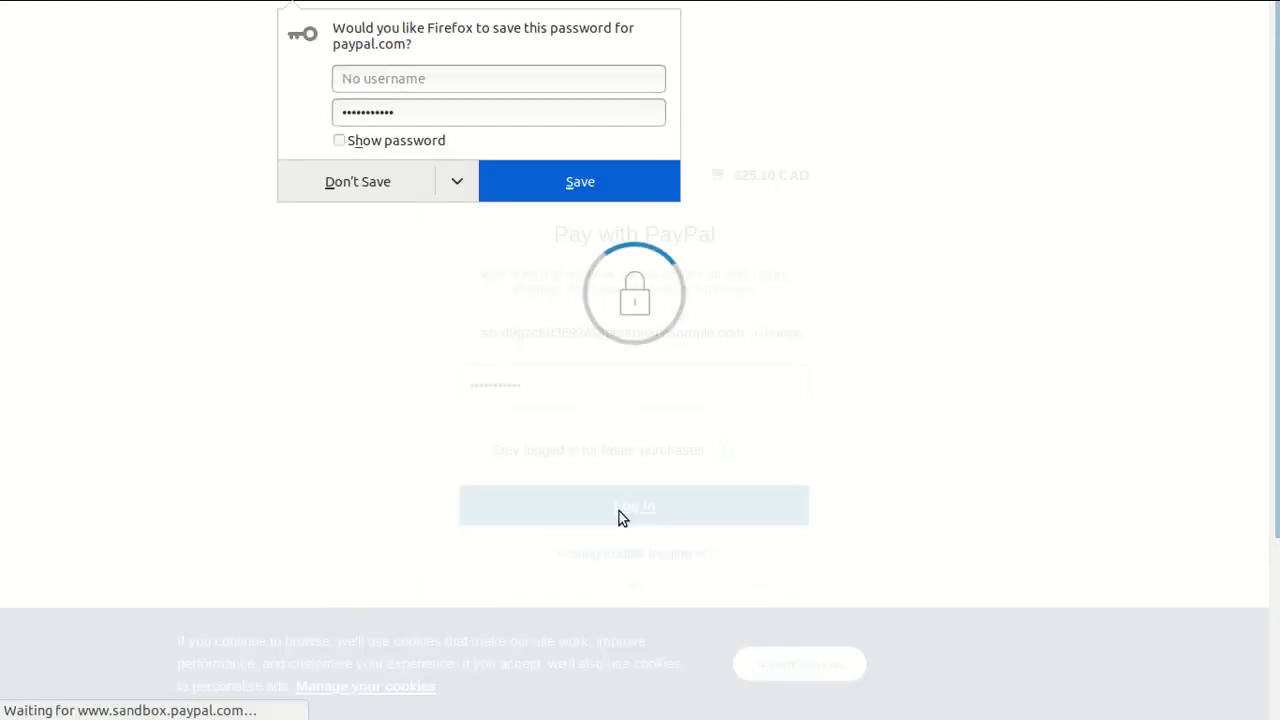
click(348, 192)
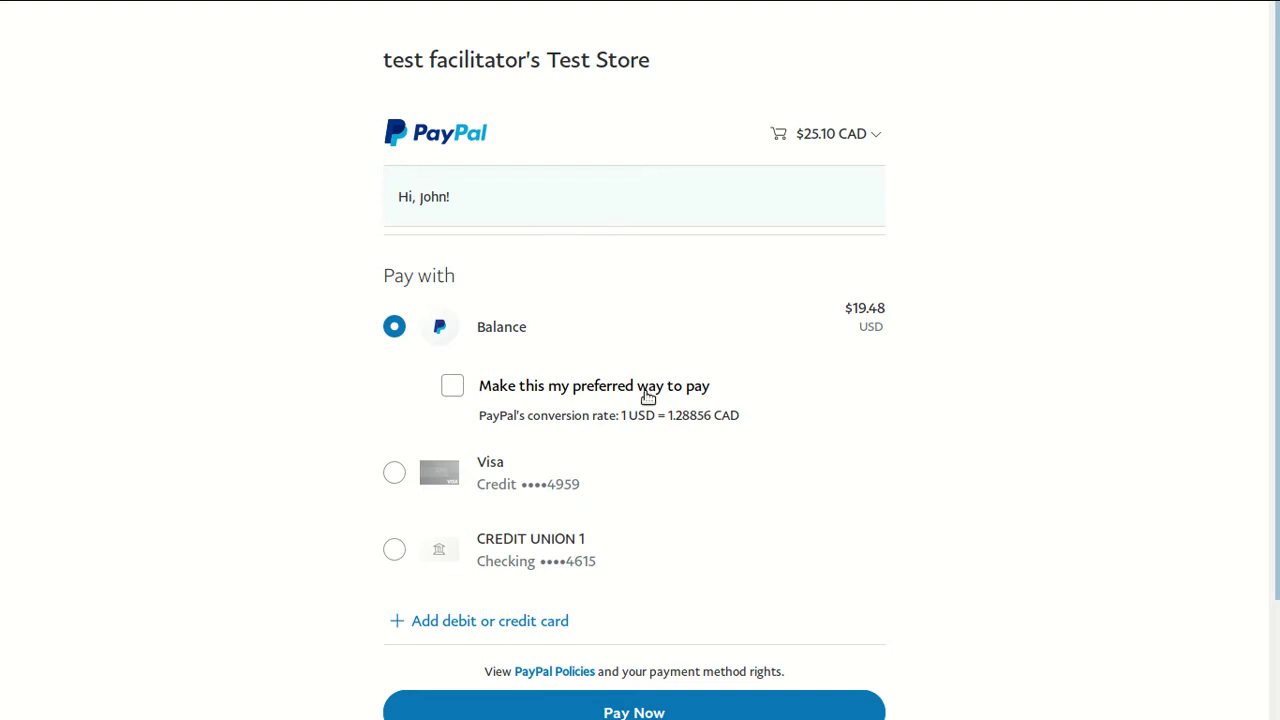
Step: Pay the order with the Visa credit card and return to the merchant site
scroll(648, 480, down, 2)
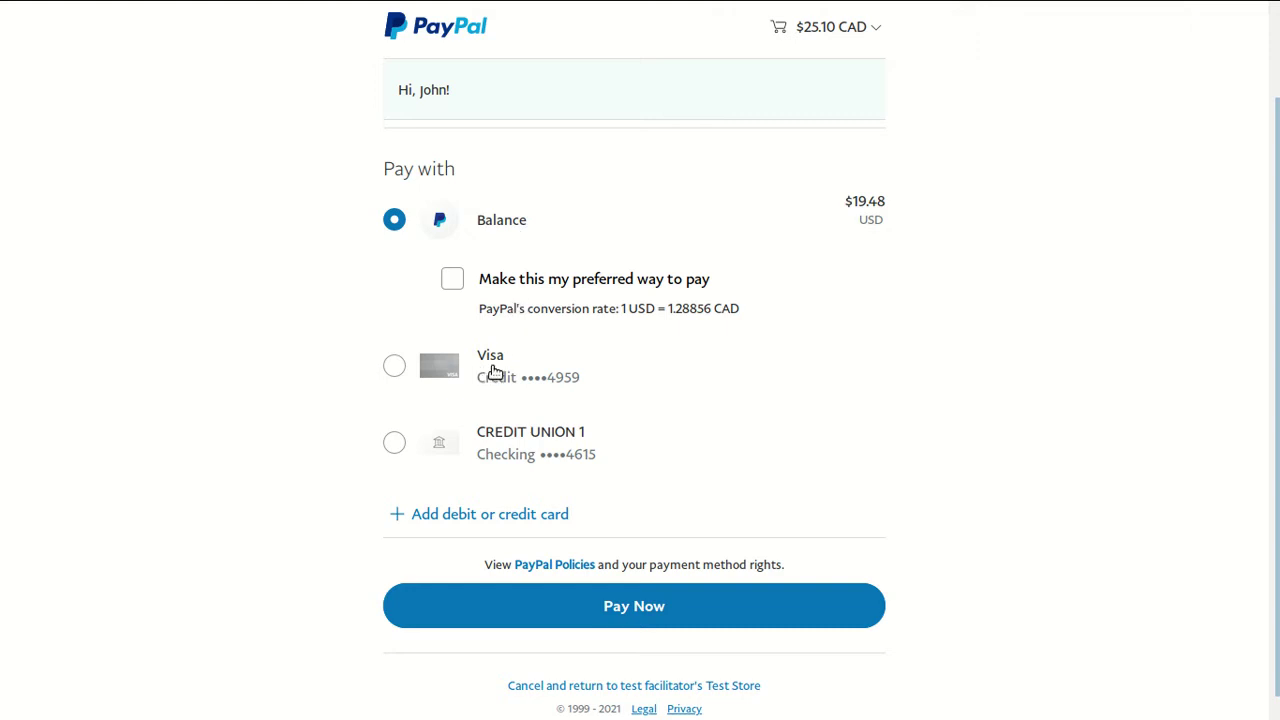
click(403, 368)
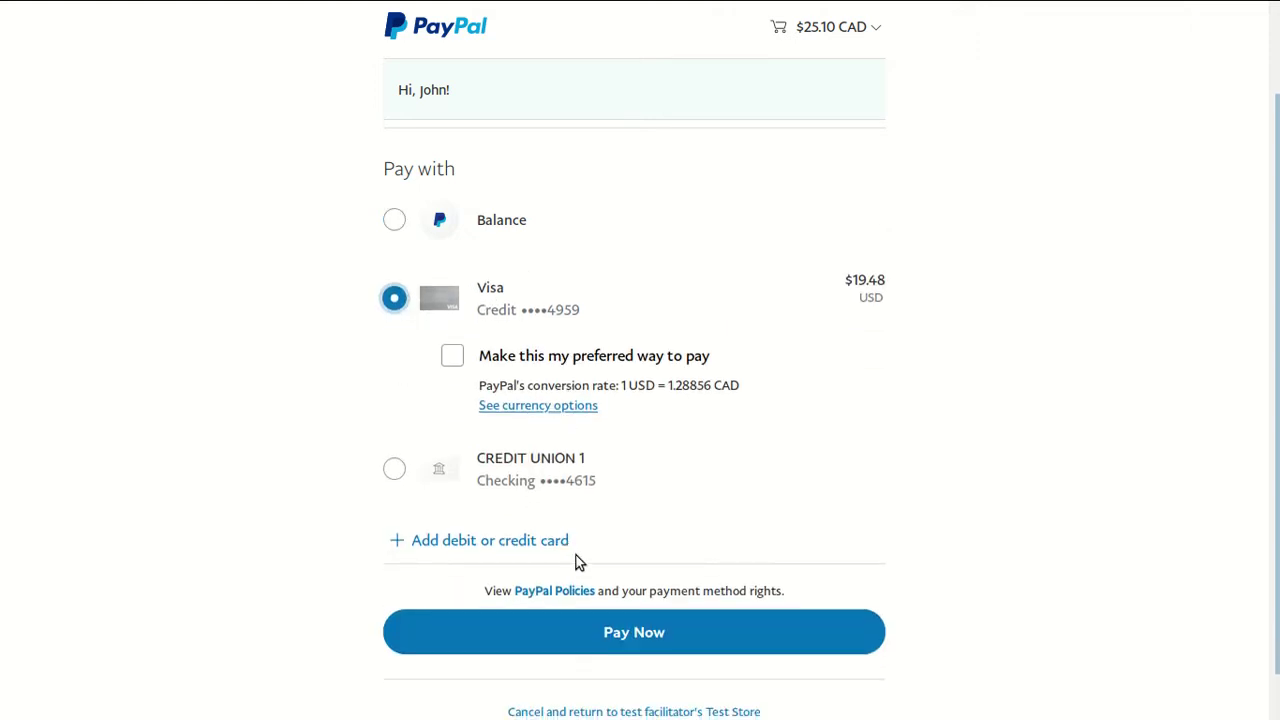
click(634, 648)
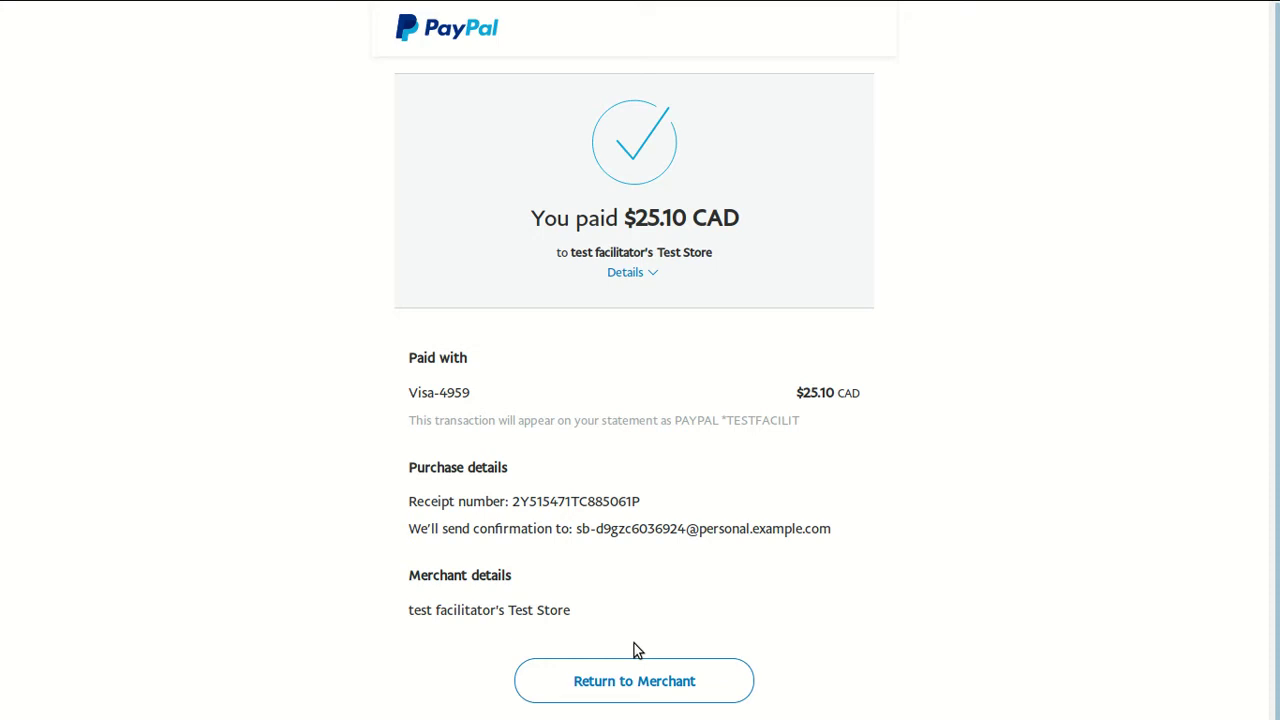
click(645, 683)
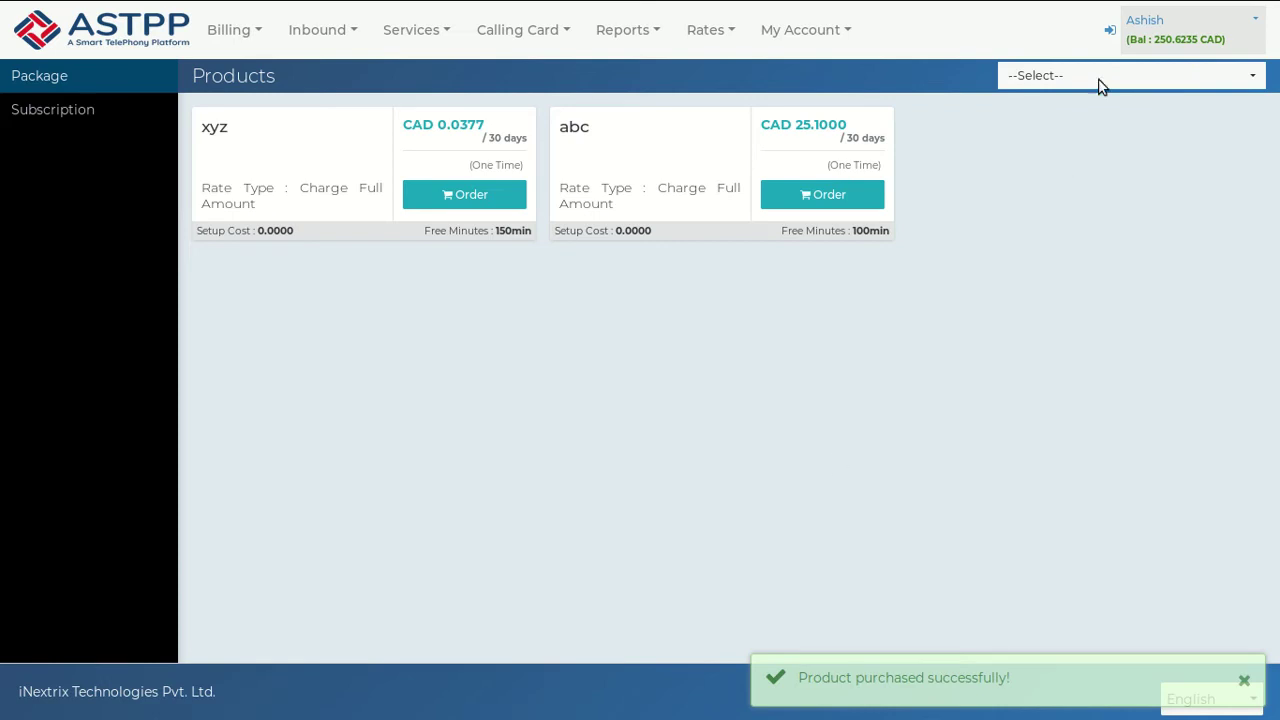
Step: Switch back to the administrator account and reopen the payment methods settings
click(1108, 38)
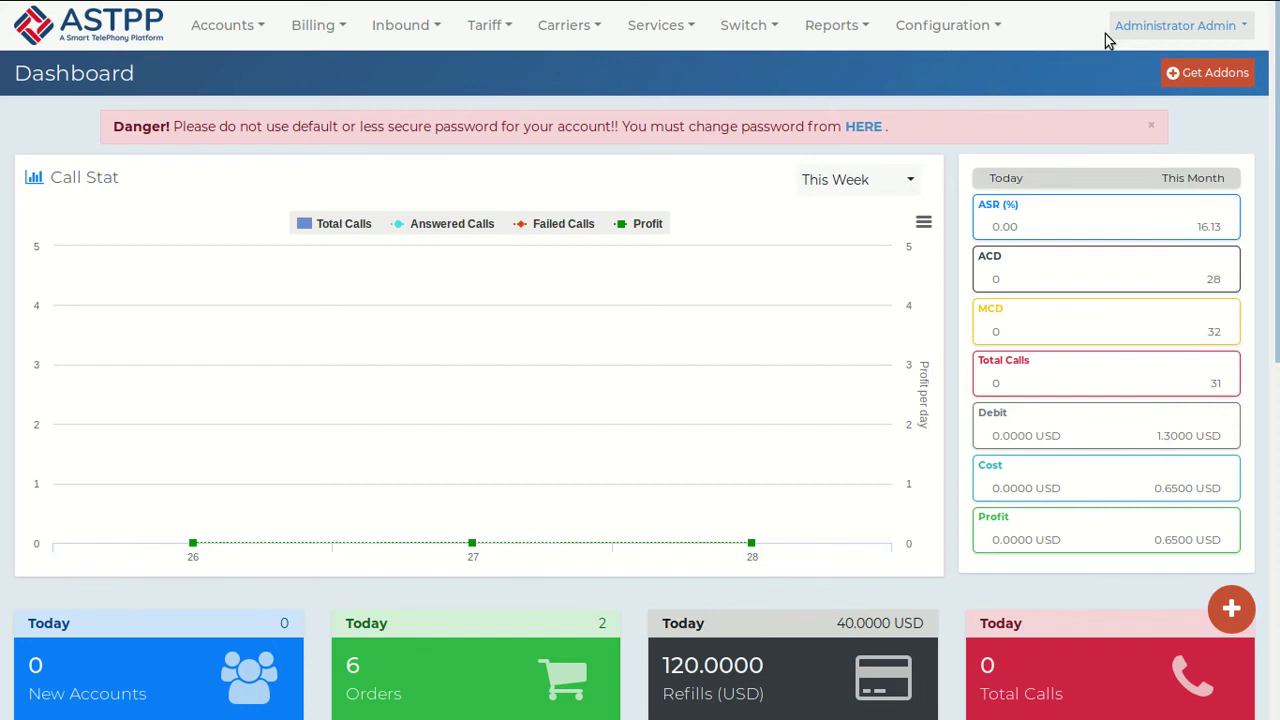
click(955, 26)
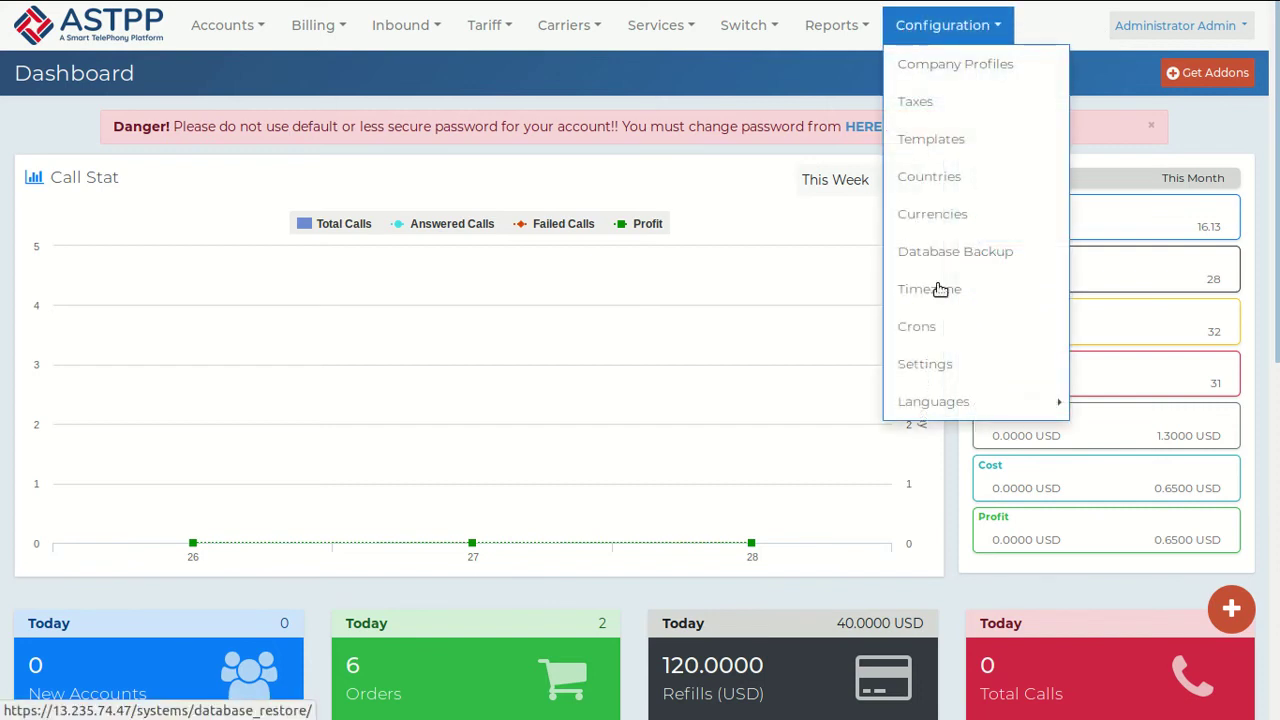
click(940, 362)
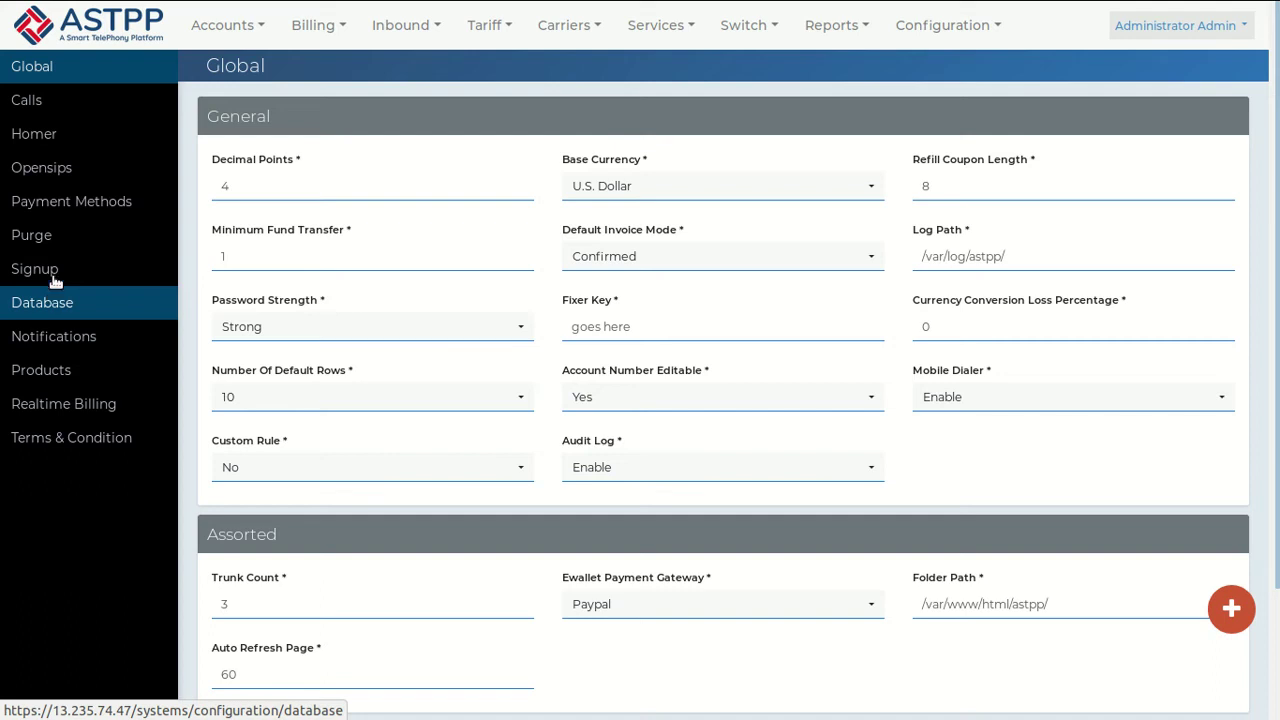
click(60, 201)
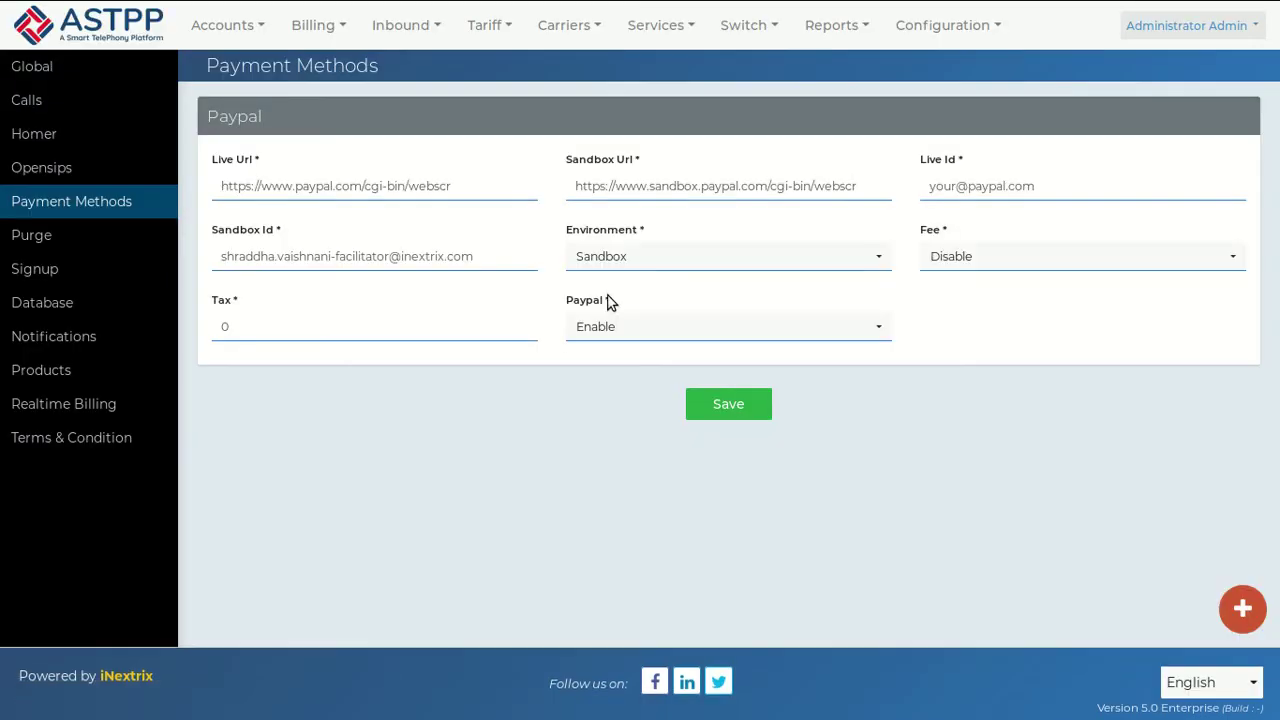
Step: Enable the PayPal fee, set the tax to 5, and save the payment method settings
click(935, 264)
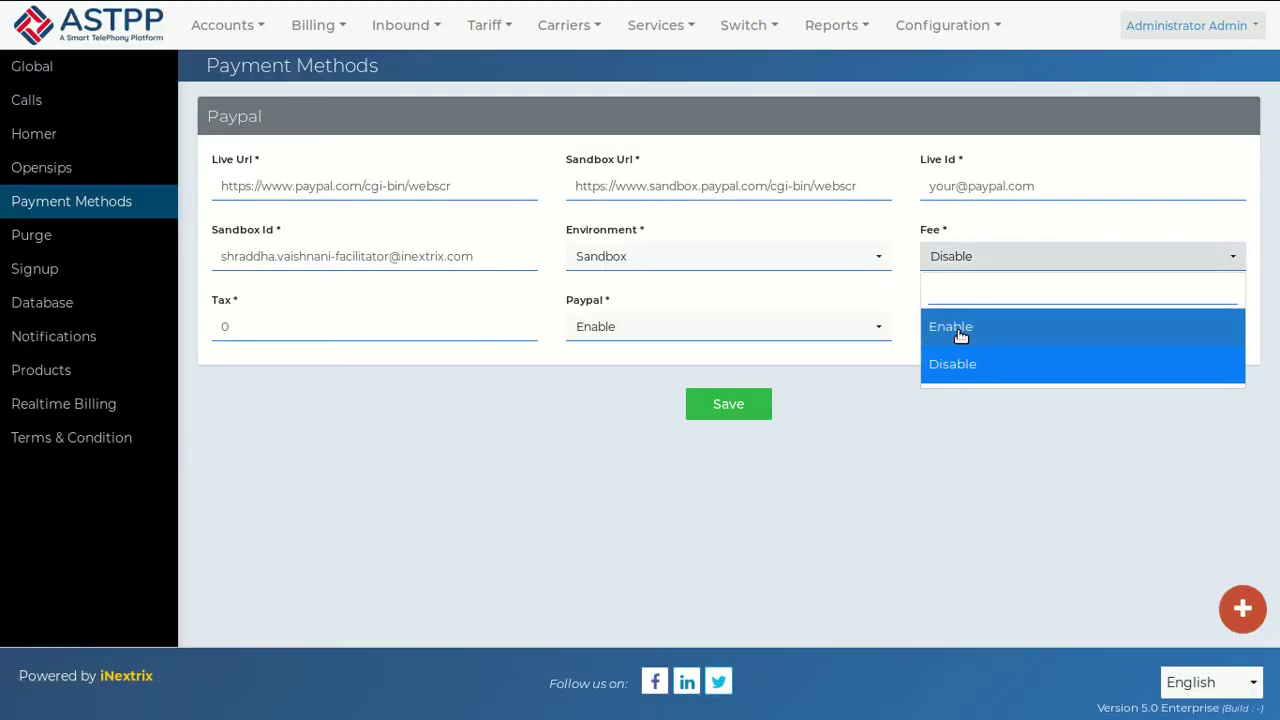
click(960, 333)
drag(240, 332, 218, 331)
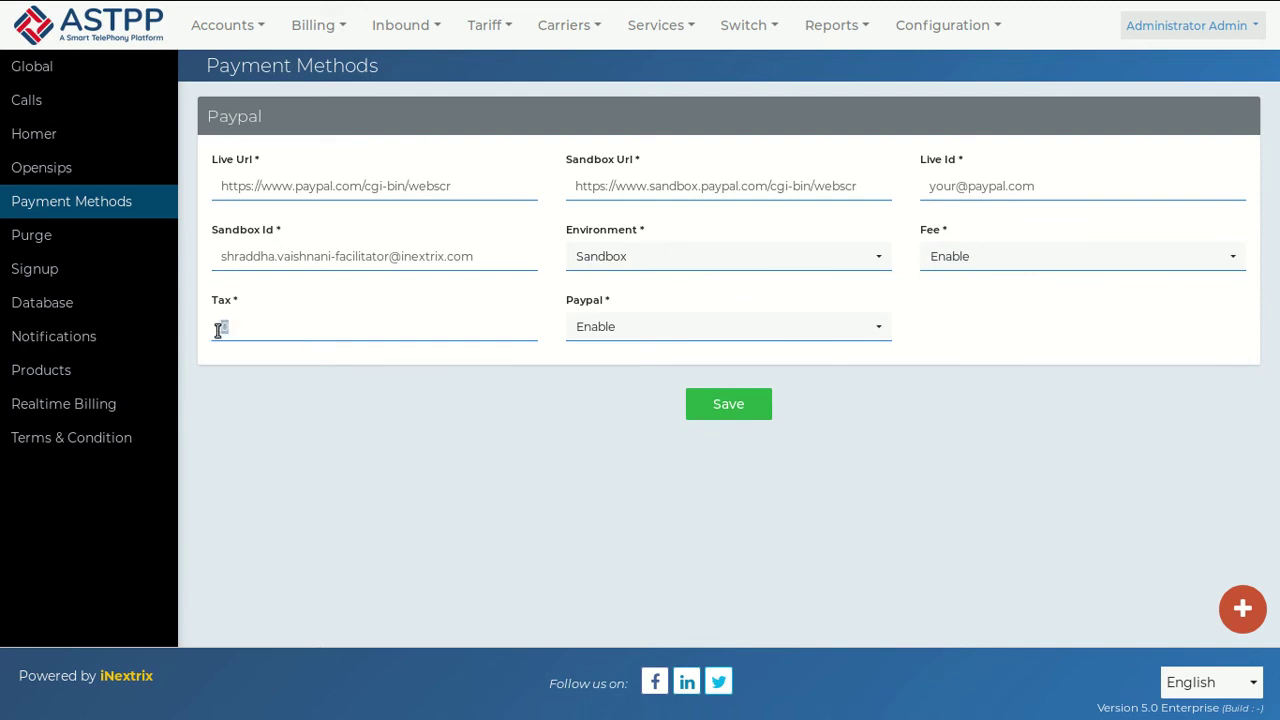
text(5)
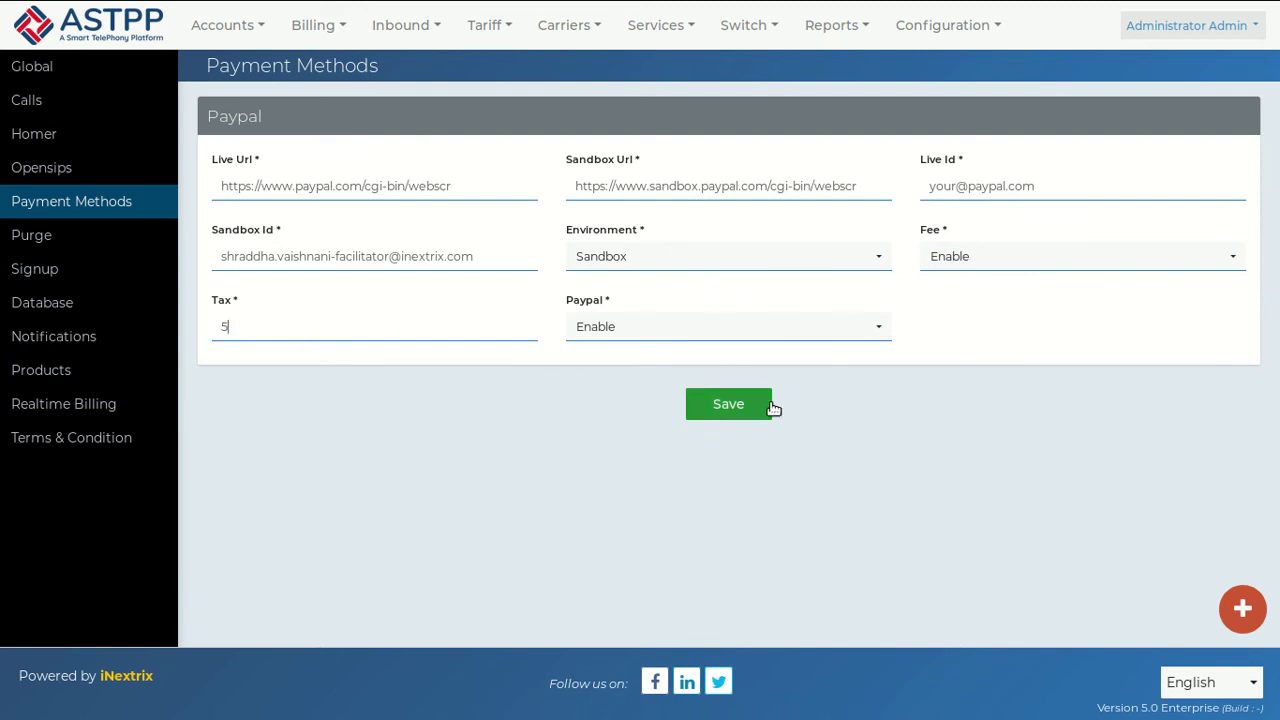
click(708, 407)
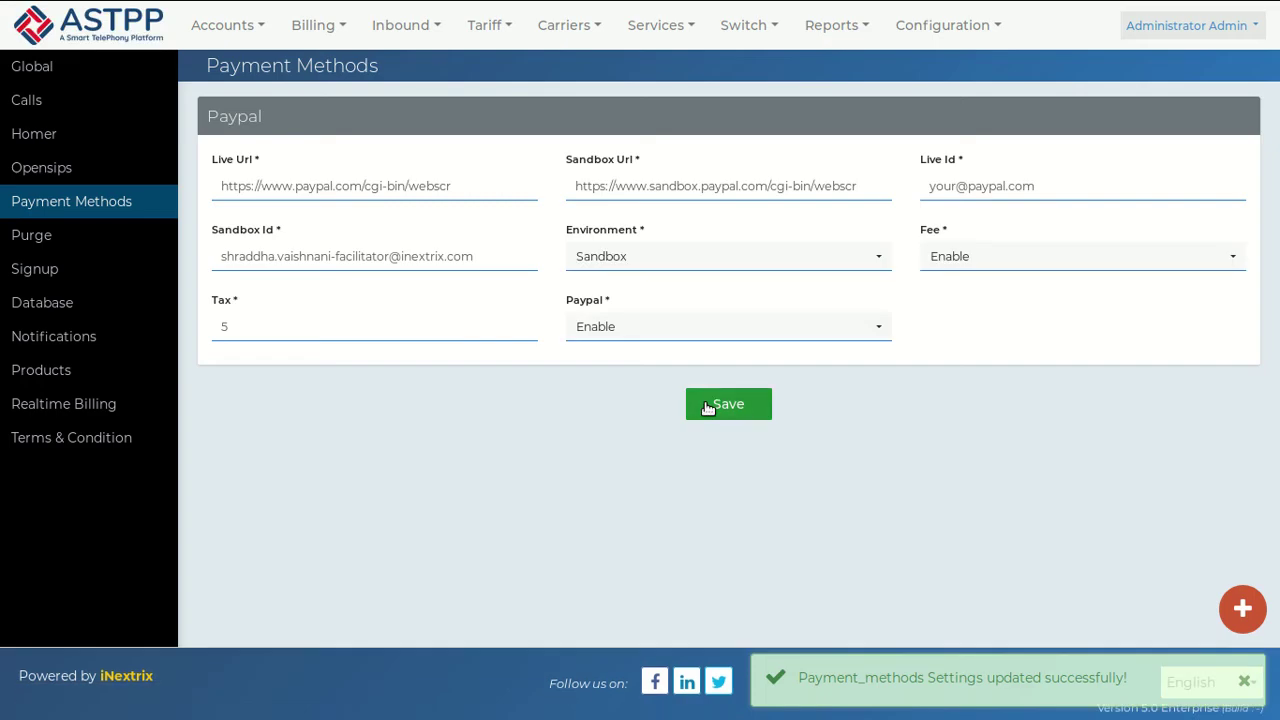
Step: Open the customer accounts list and log in as the customer of the company balaji
click(245, 24)
mouse_move(251, 75)
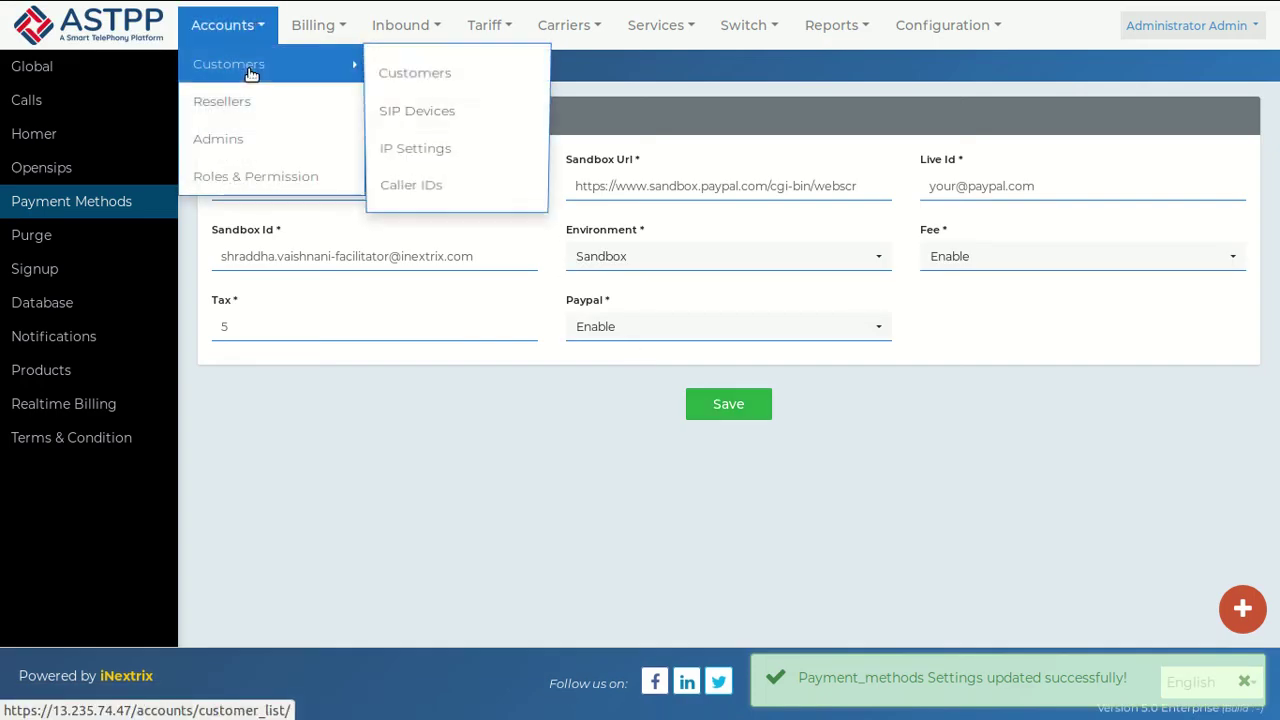
click(478, 77)
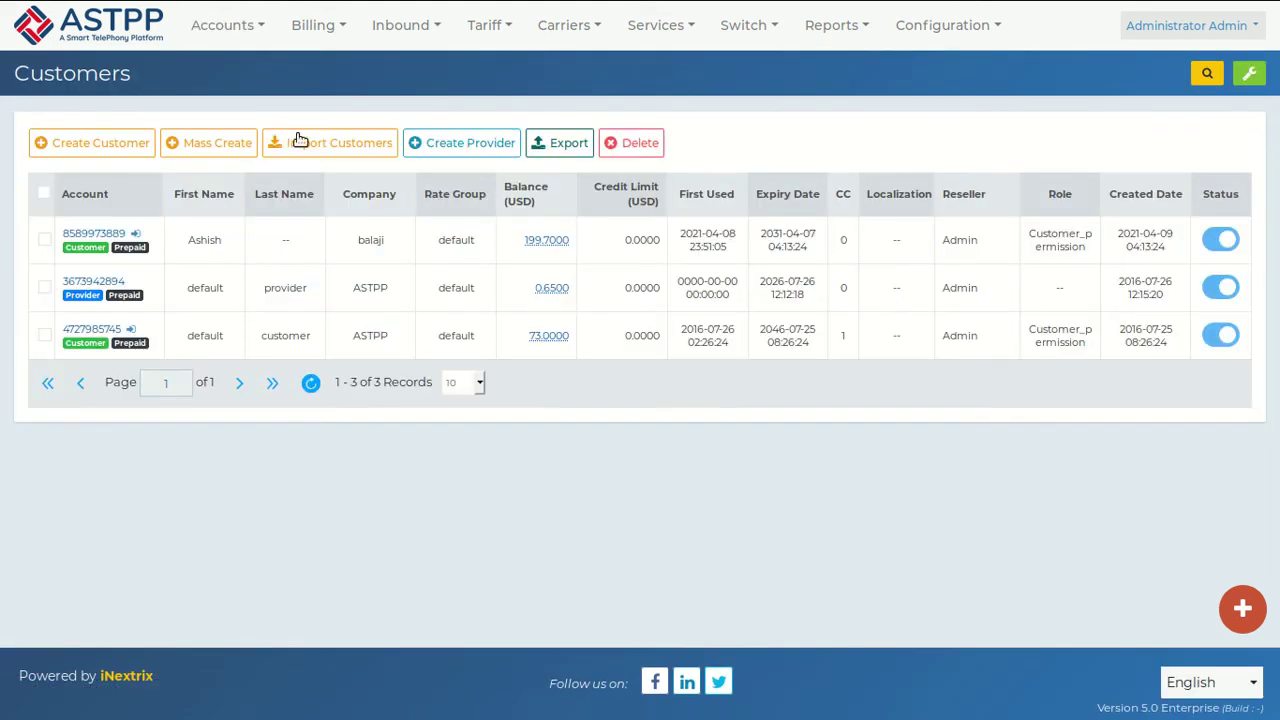
click(137, 234)
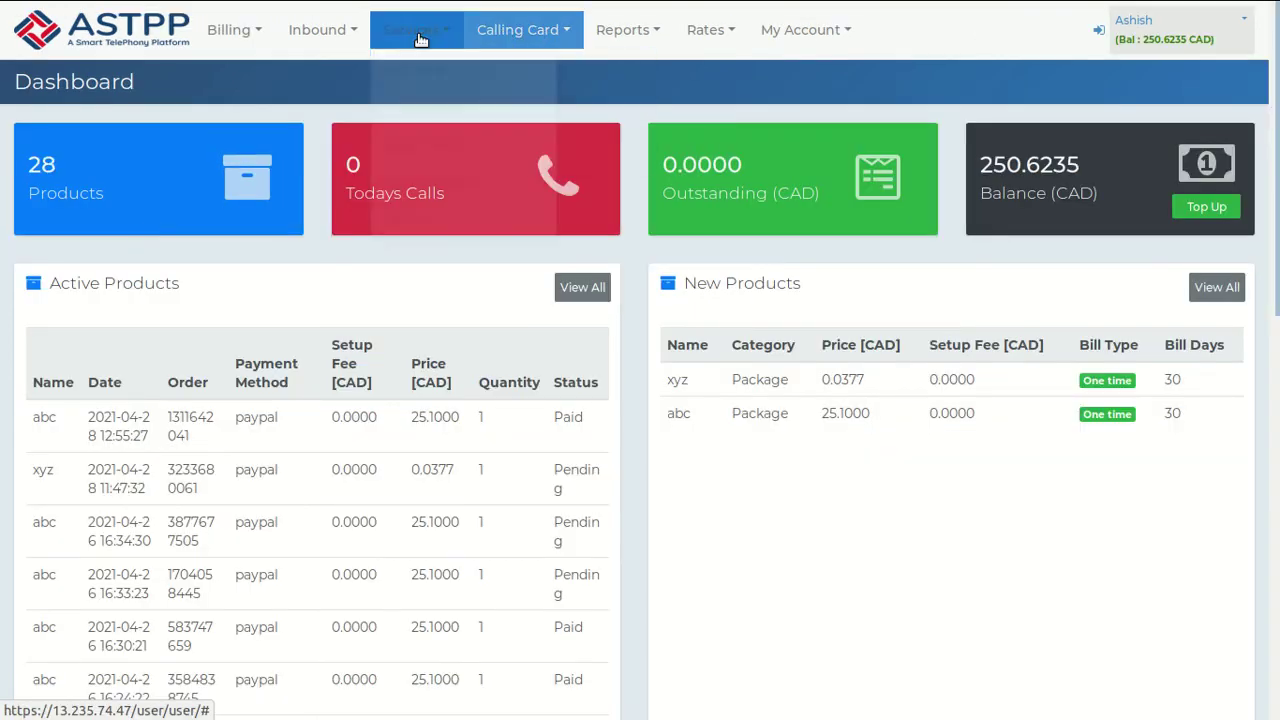
Step: Order the abc package from the available products and choose PayPal as the payment method
click(422, 106)
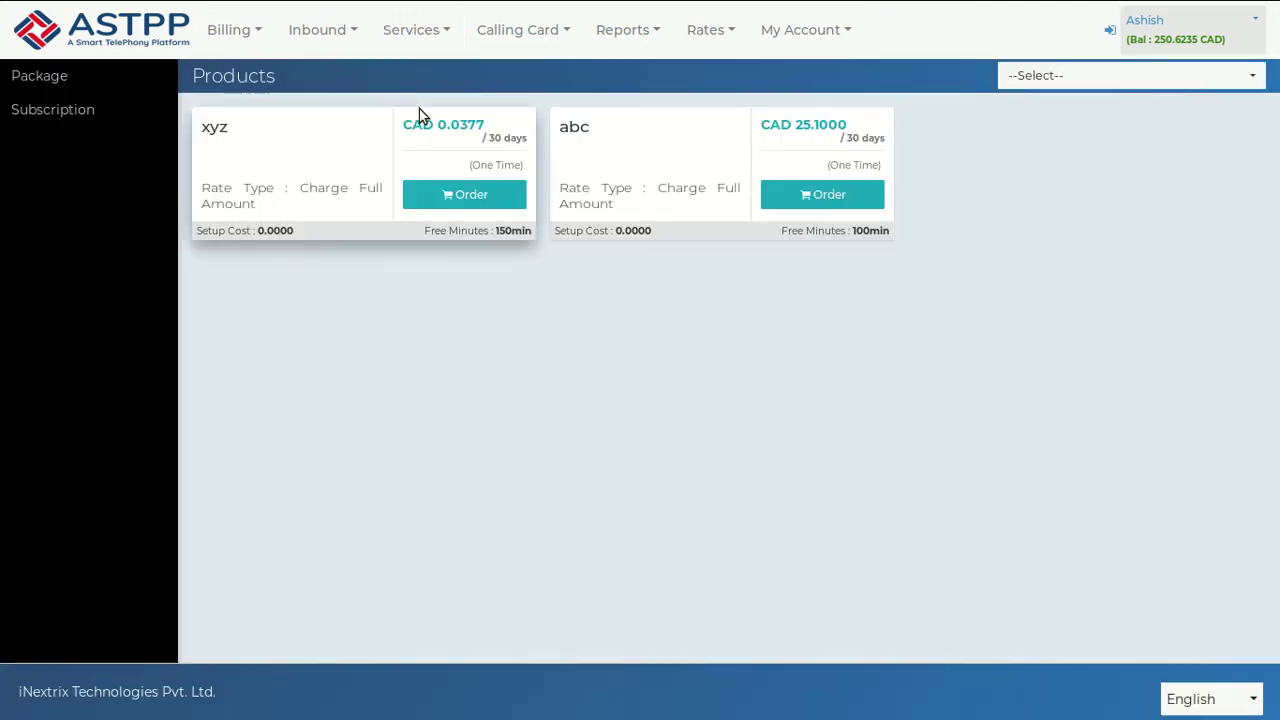
click(795, 199)
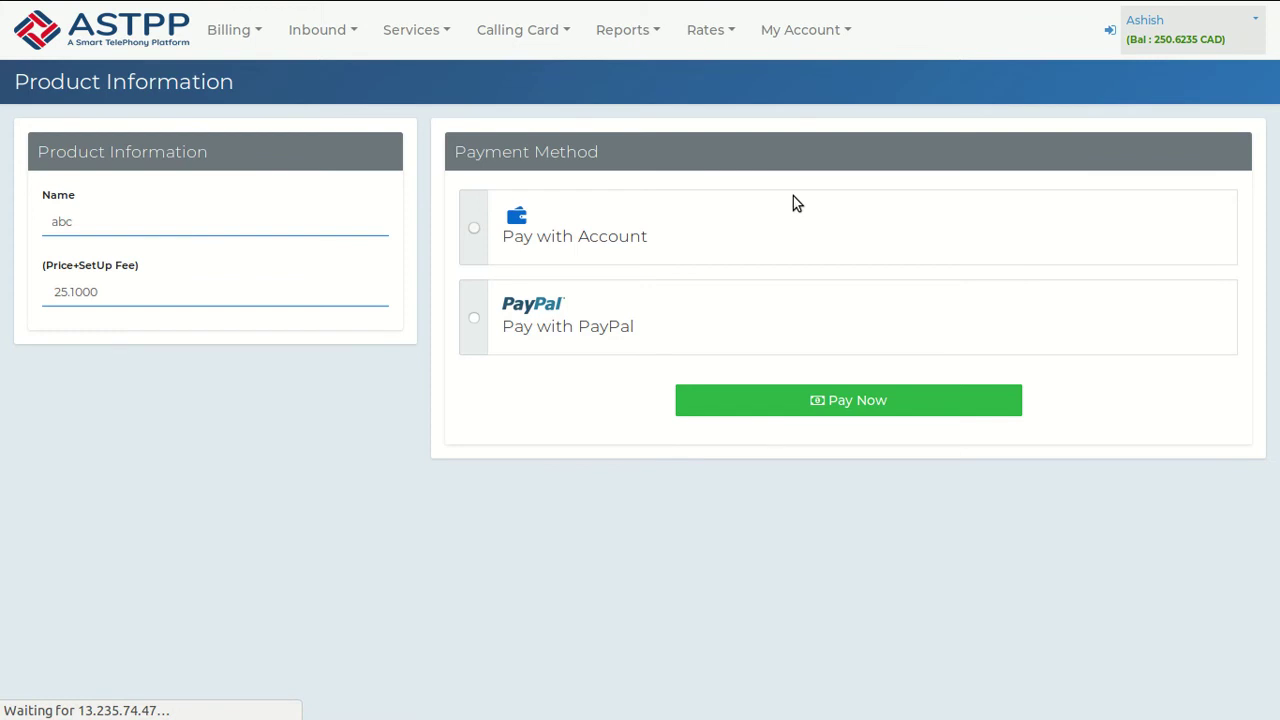
click(476, 318)
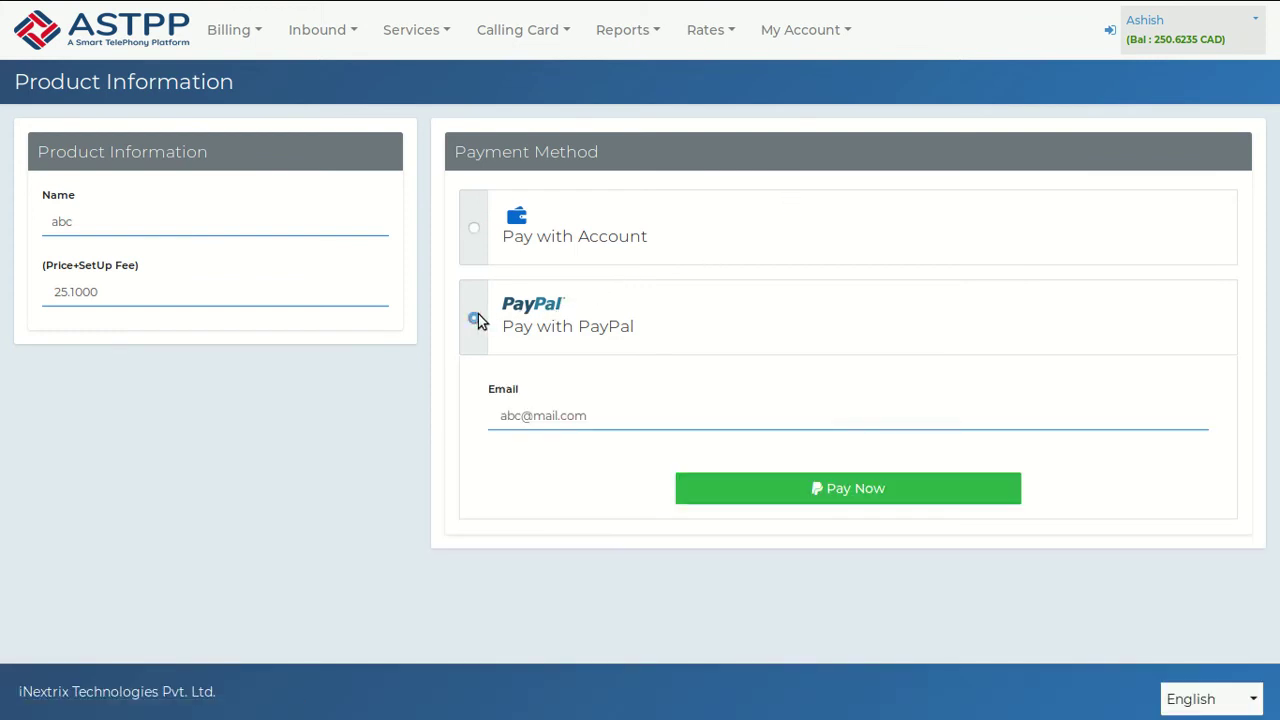
Step: Proceed to the PayPal checkout and pay the order with the Visa credit card
click(816, 496)
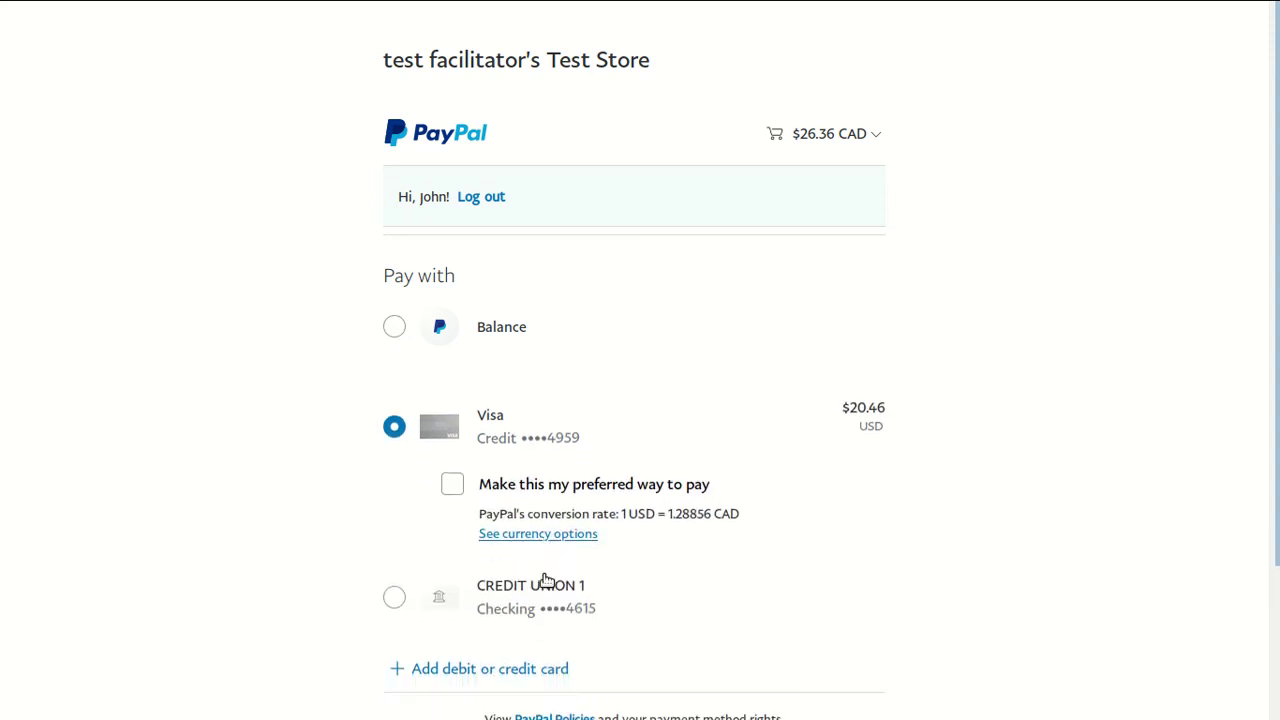
scroll(624, 651, down, 3)
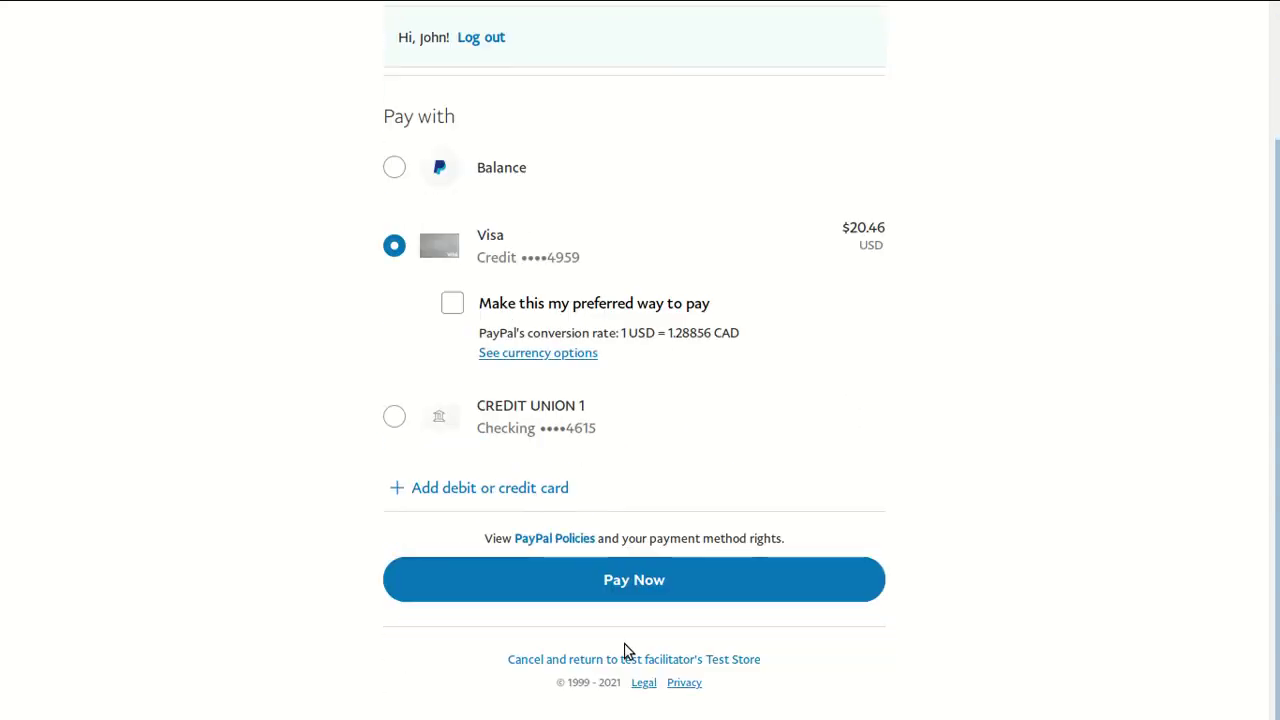
click(620, 572)
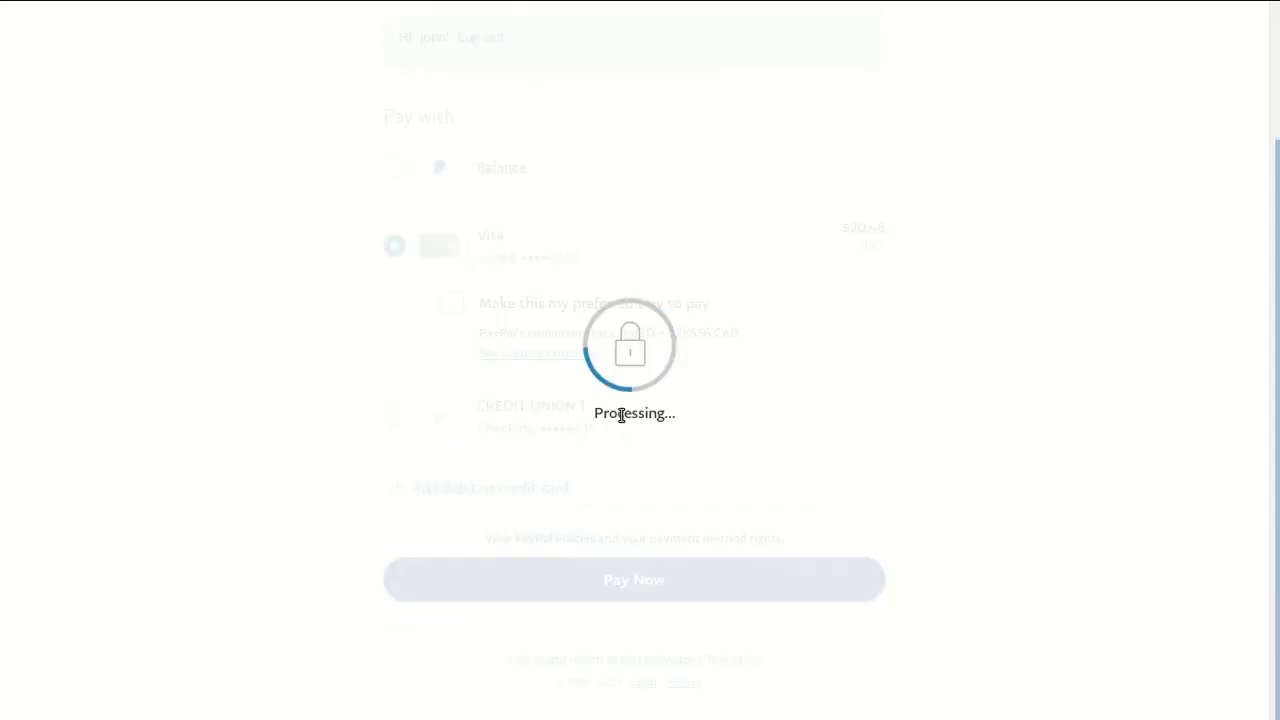